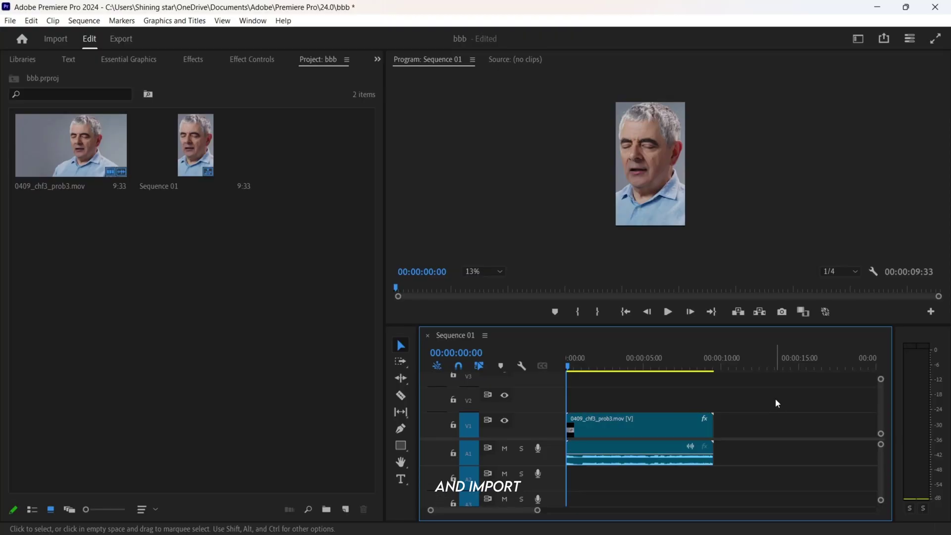
Transcribe the 0409_chf3_prob3.mov clip and open the settings for creating captions from its transcript.
click(81, 60)
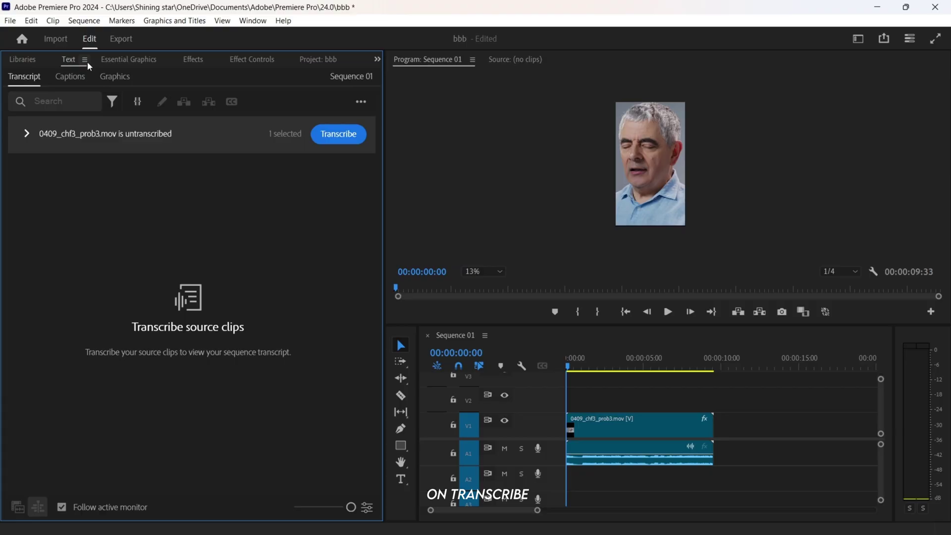
click(338, 134)
click(72, 79)
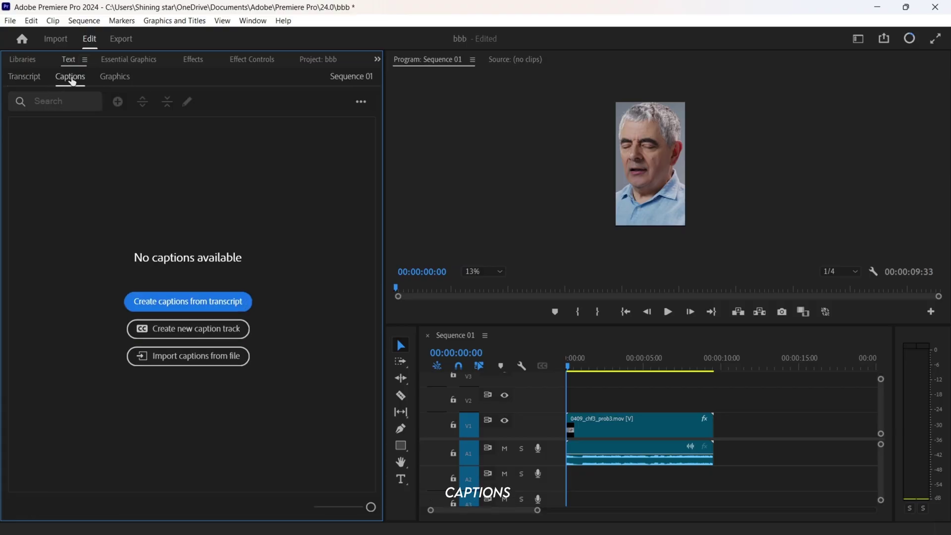
click(174, 315)
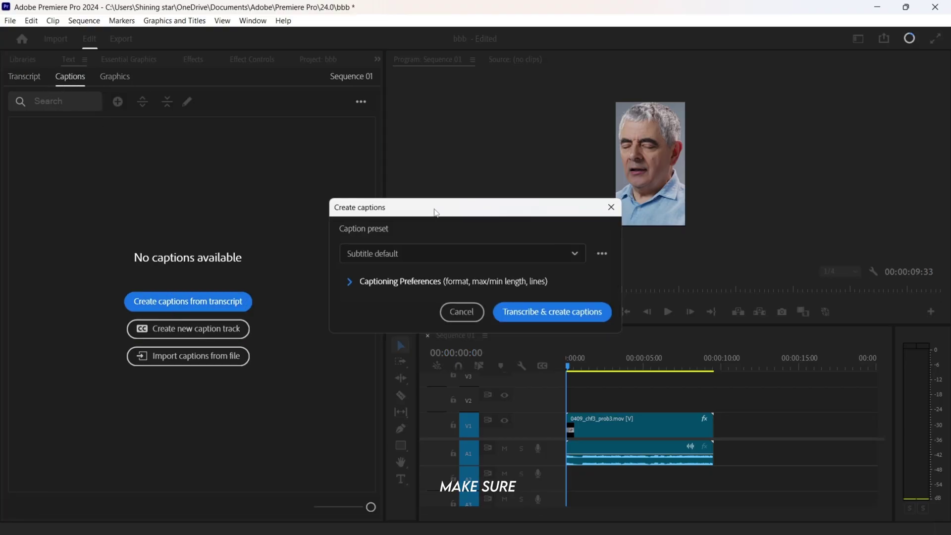
Create captions with a maximum length of 15 characters and a minimum duration of 1.2 seconds.
click(376, 278)
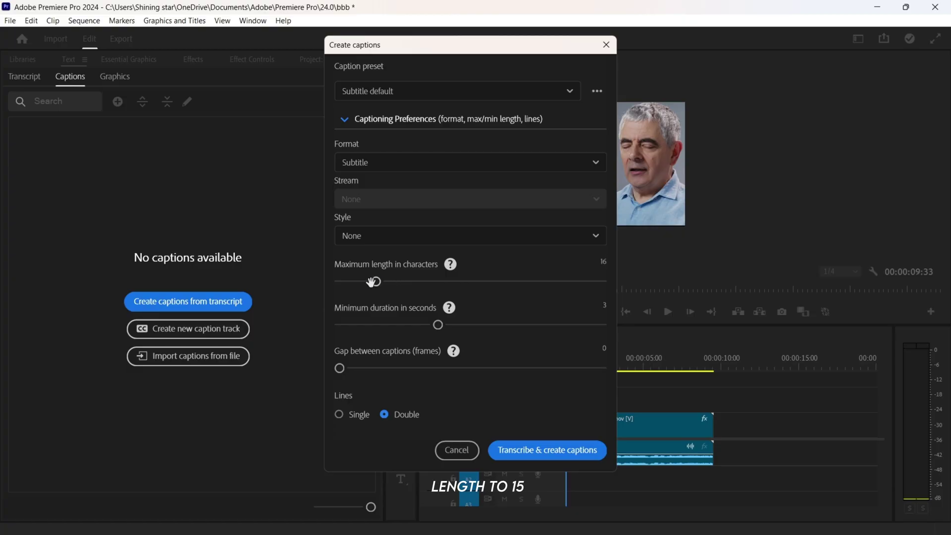
drag(372, 285, 371, 283)
drag(437, 325, 333, 324)
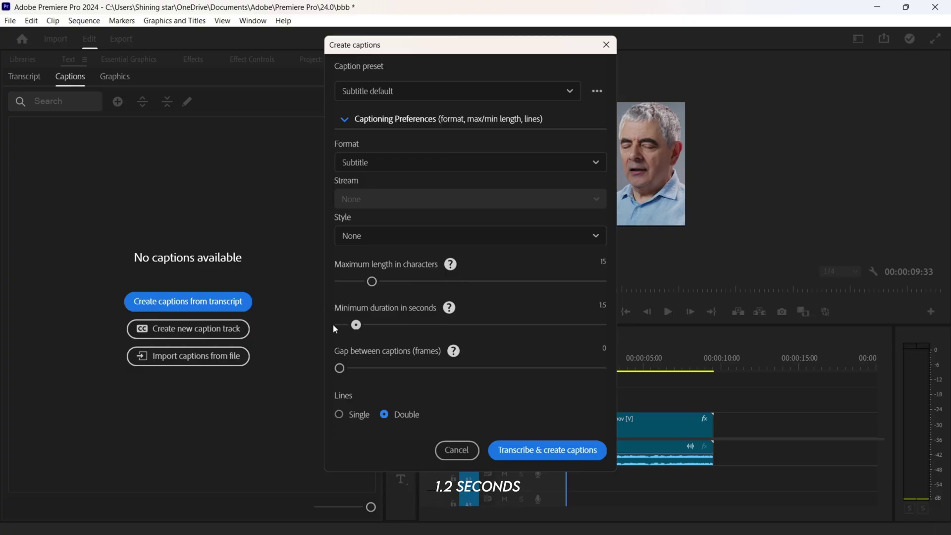
click(522, 452)
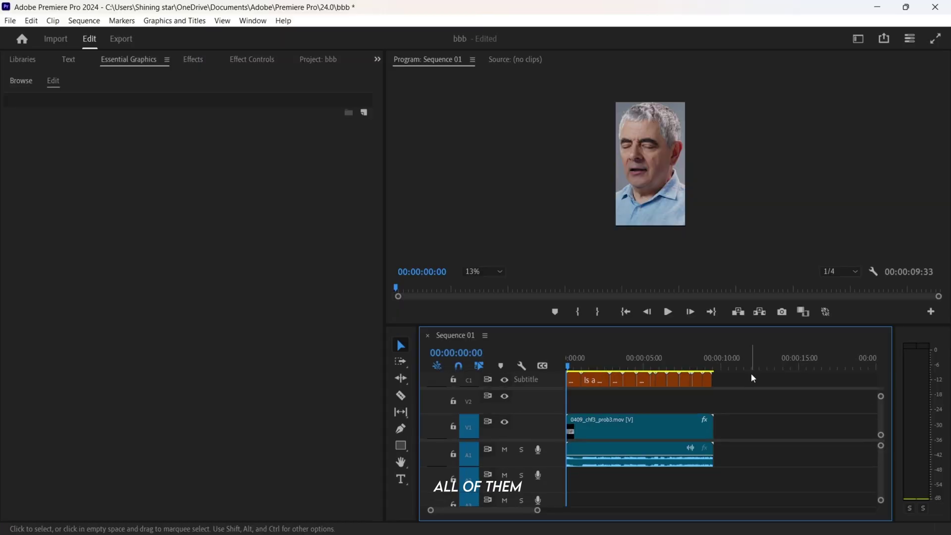
Select all captions on the subtitle track and change their font to LEMON MILK Bold.
drag(751, 374, 566, 391)
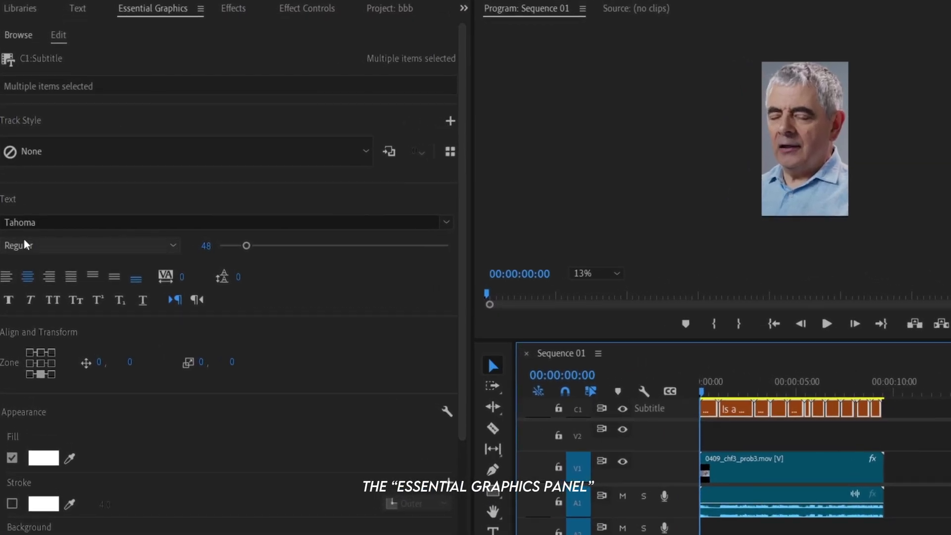
click(51, 224)
text(lemon)
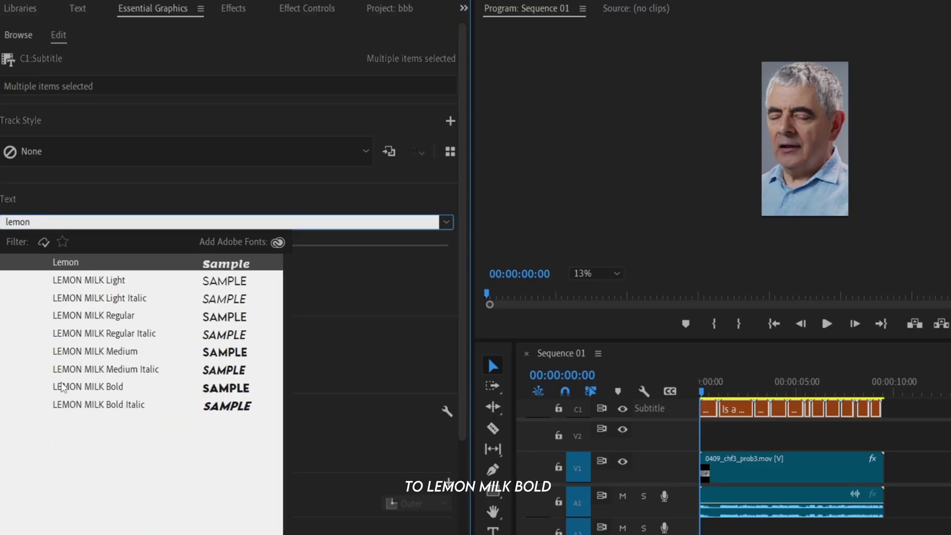
click(63, 387)
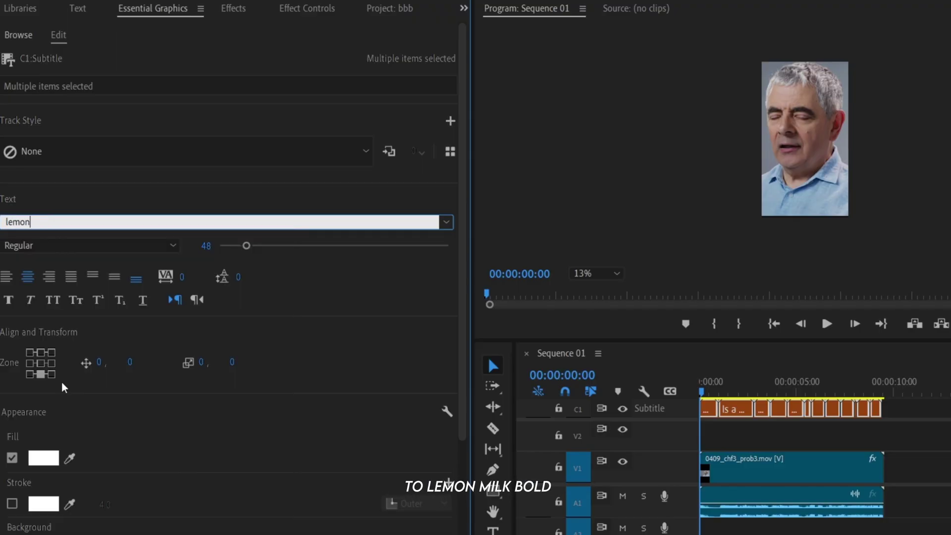
Align the captions to the centre zone, set the caption box's height adjustment to -800, and preview the result.
click(39, 363)
click(233, 364)
text(-800)
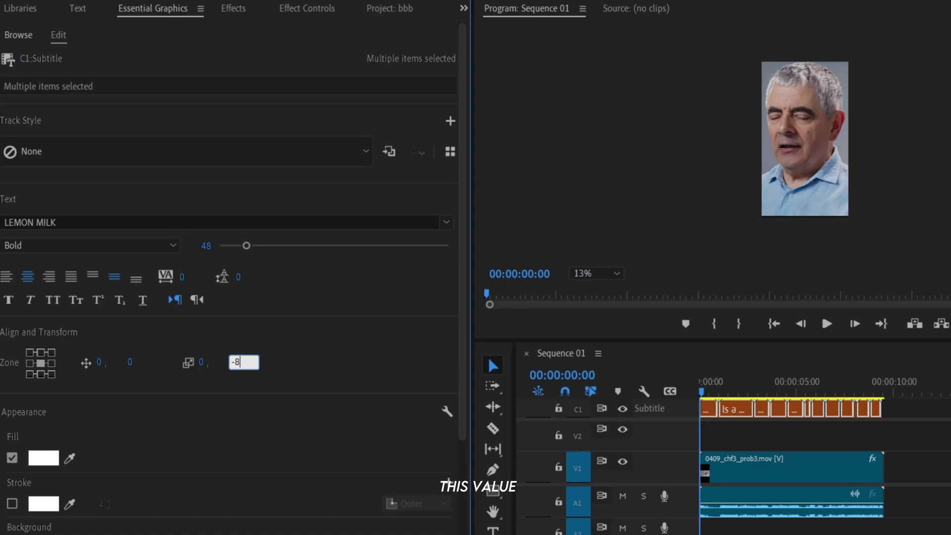
click(419, 366)
scroll(176, 443, down, 5)
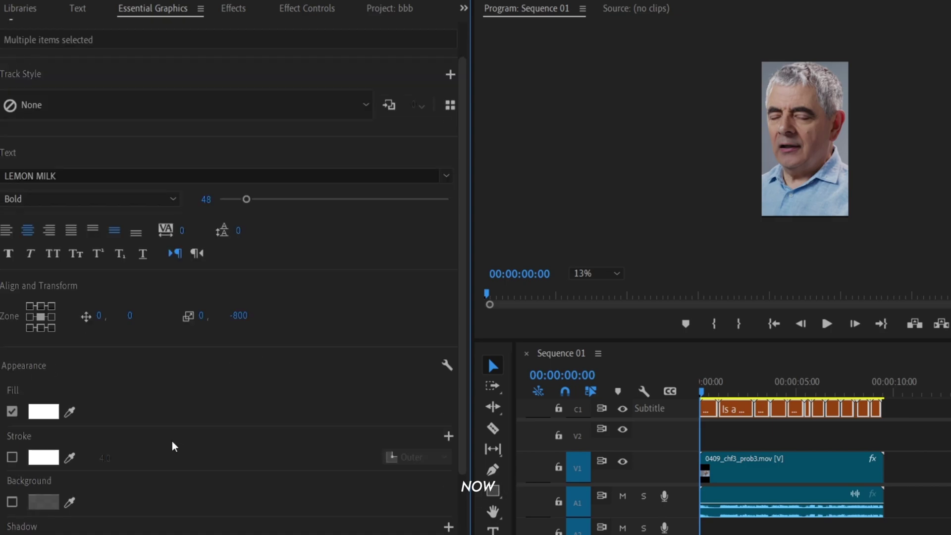
scroll(335, 372, up, 2)
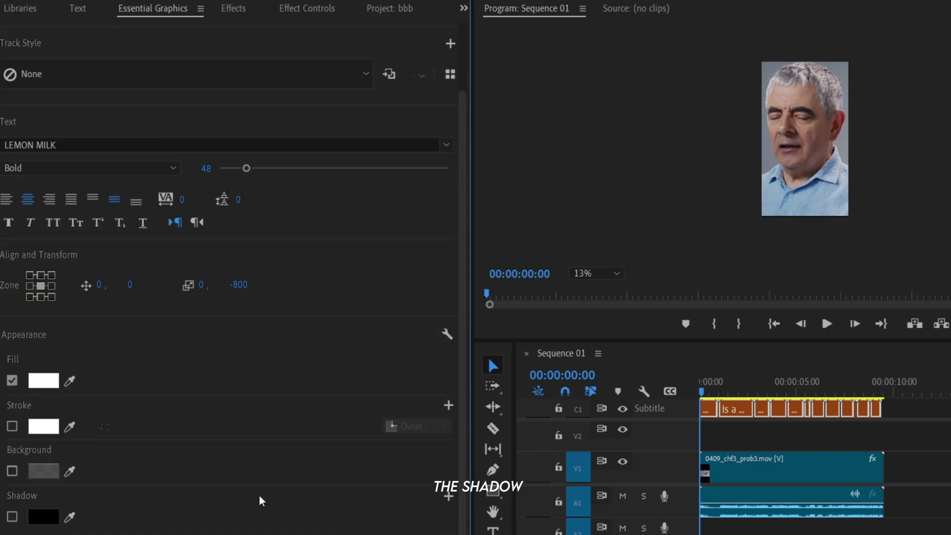
scroll(261, 498, up, 3)
key(space)
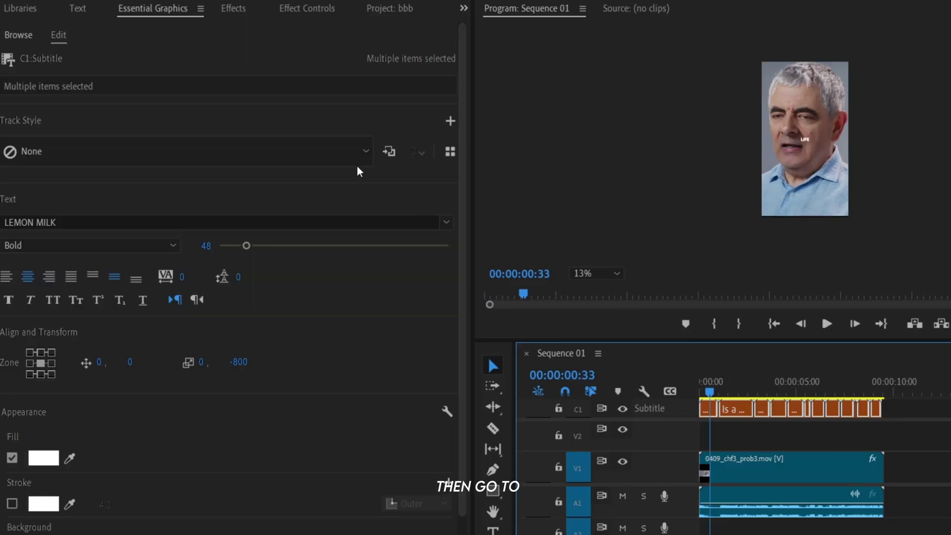
Find every "." in the caption text and remove the periods with a replace.
click(78, 9)
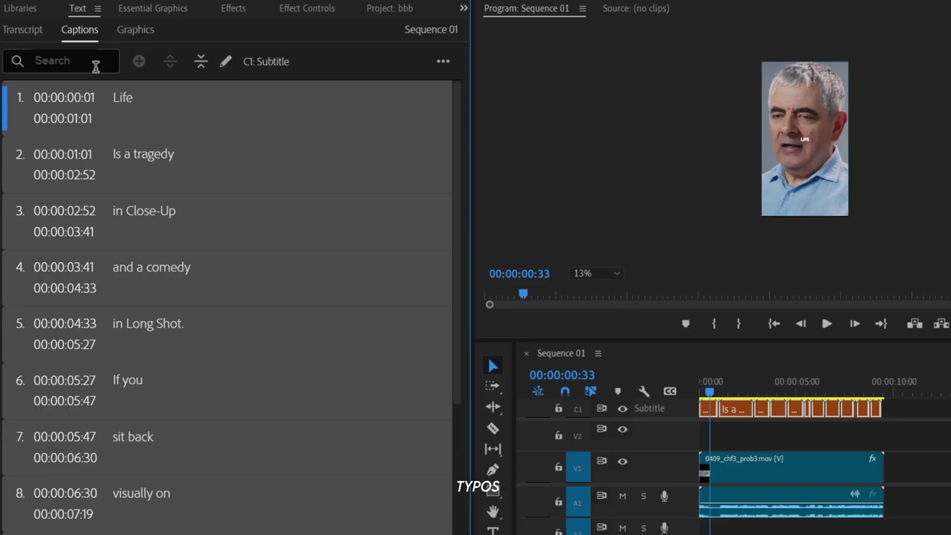
click(76, 60)
text(.)
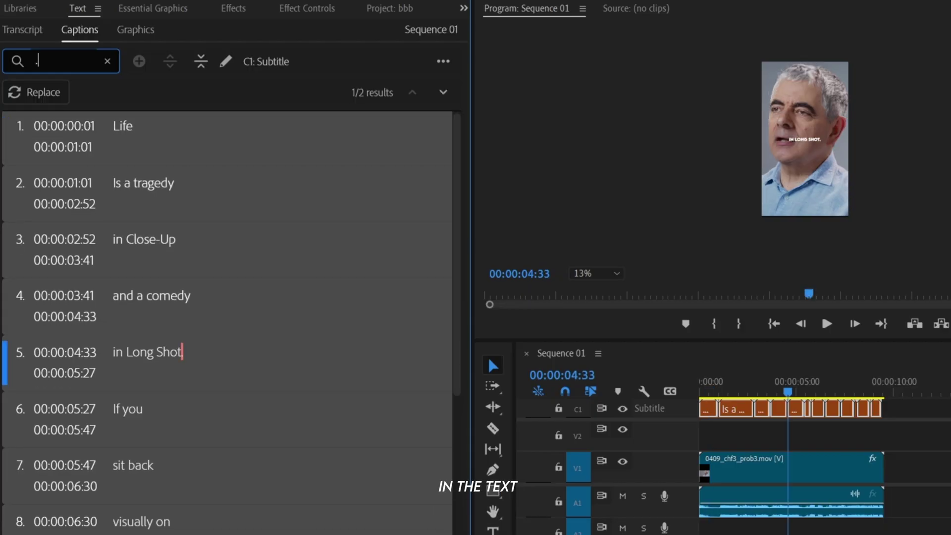
click(63, 95)
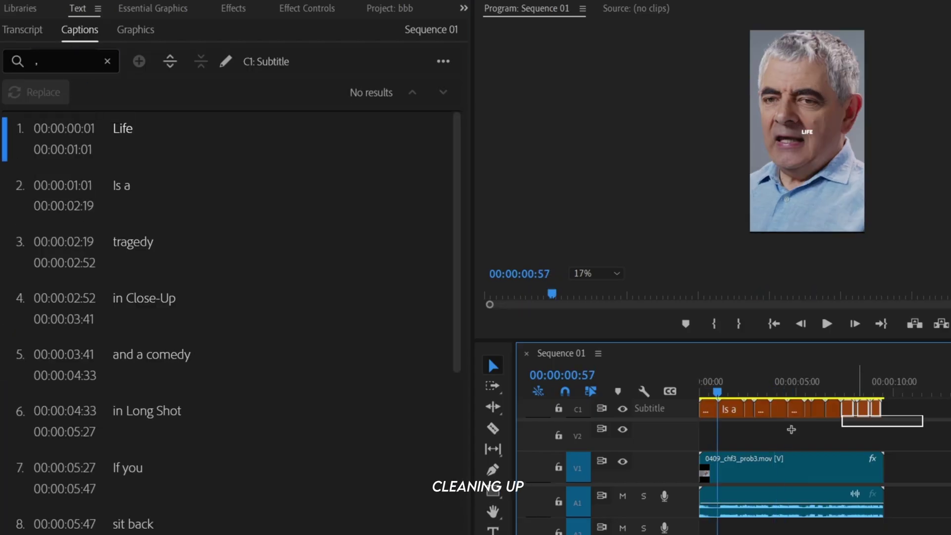
Select all captions on the subtitle track and upgrade them to graphics.
drag(753, 428, 584, 415)
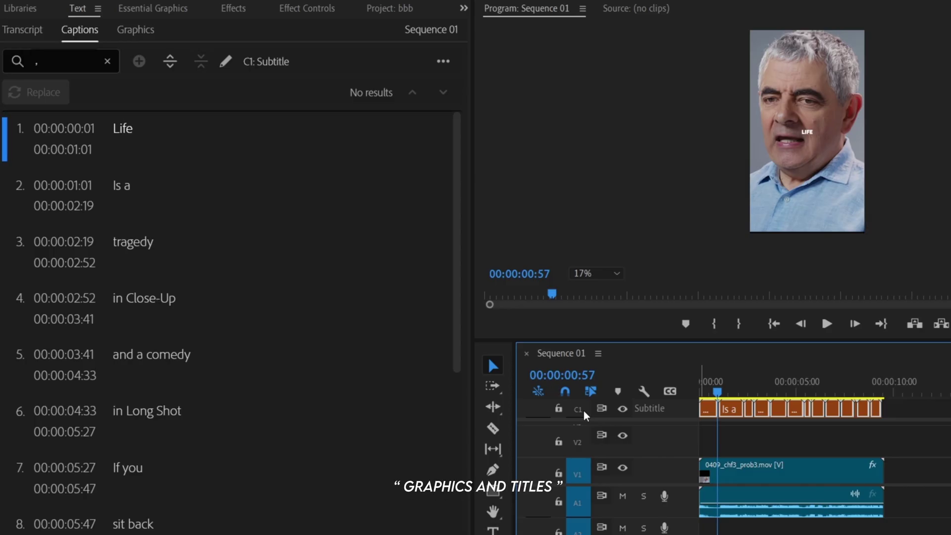
click(199, 0)
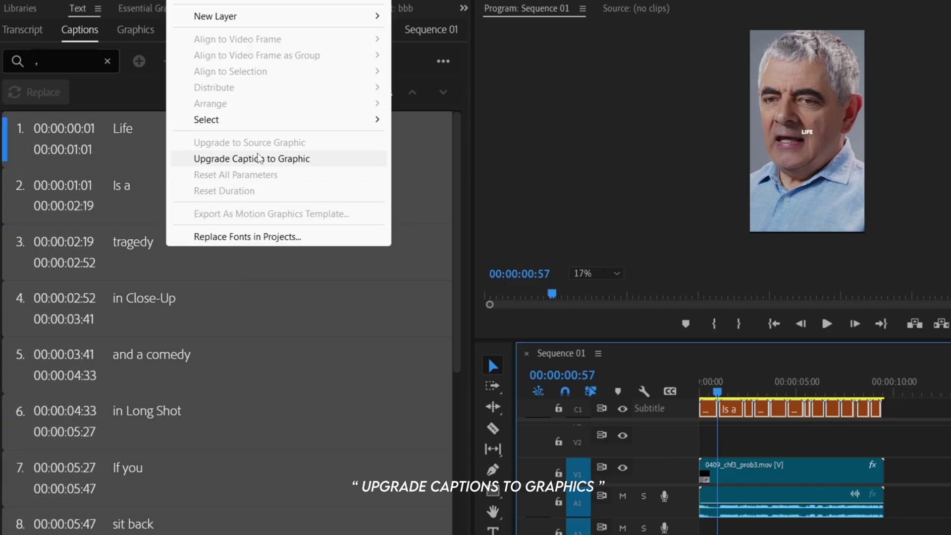
click(259, 158)
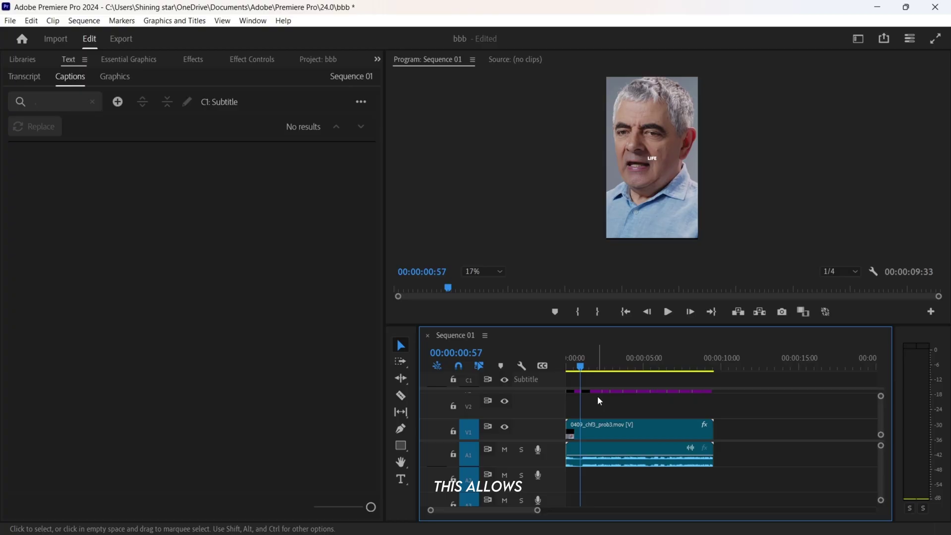
click(585, 365)
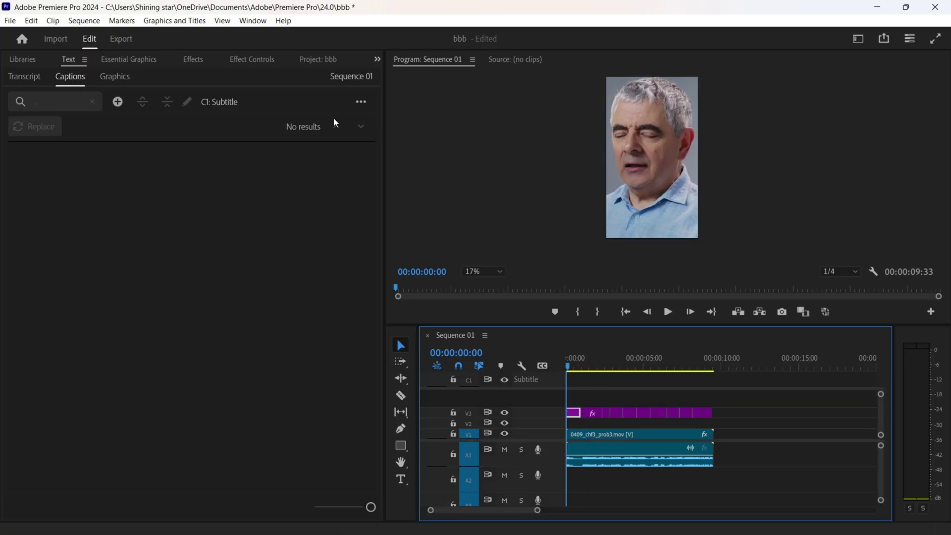
Search the effects for "transform" and apply the Distort Transform effect to the first caption graphic, "Life".
click(252, 59)
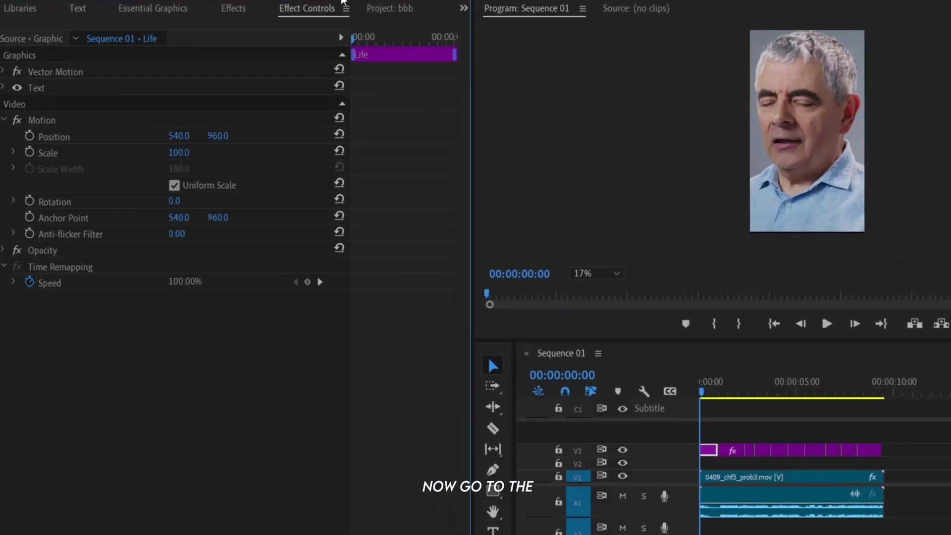
click(234, 9)
click(98, 29)
text(transform)
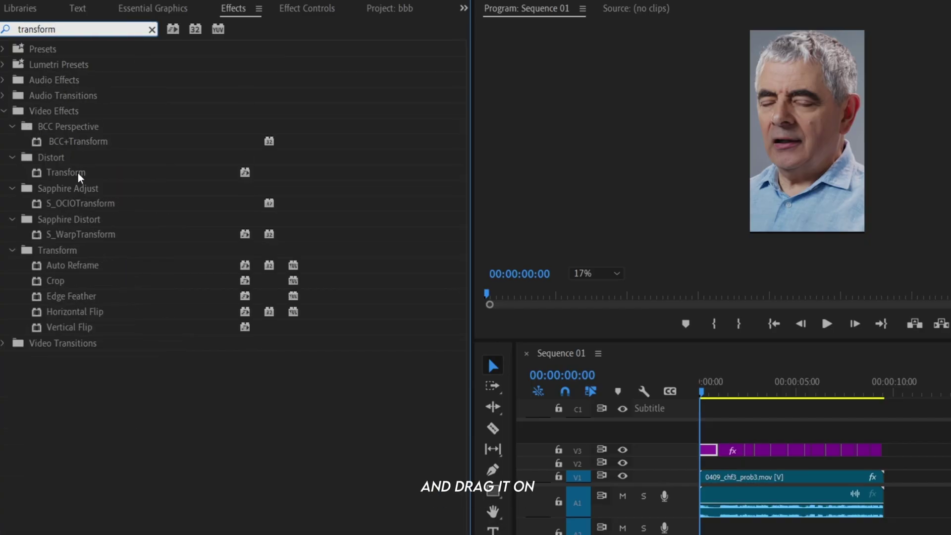
drag(79, 177, 711, 453)
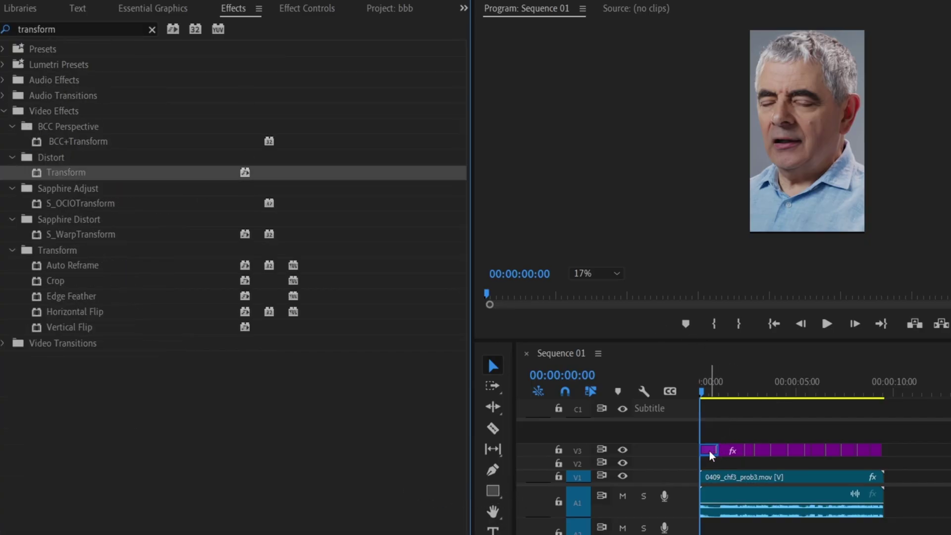
Add a Transform Scale keyframe of 90 on the first frame of the "Life" graphic.
drag(698, 534, 545, 534)
key(Right)
click(307, 7)
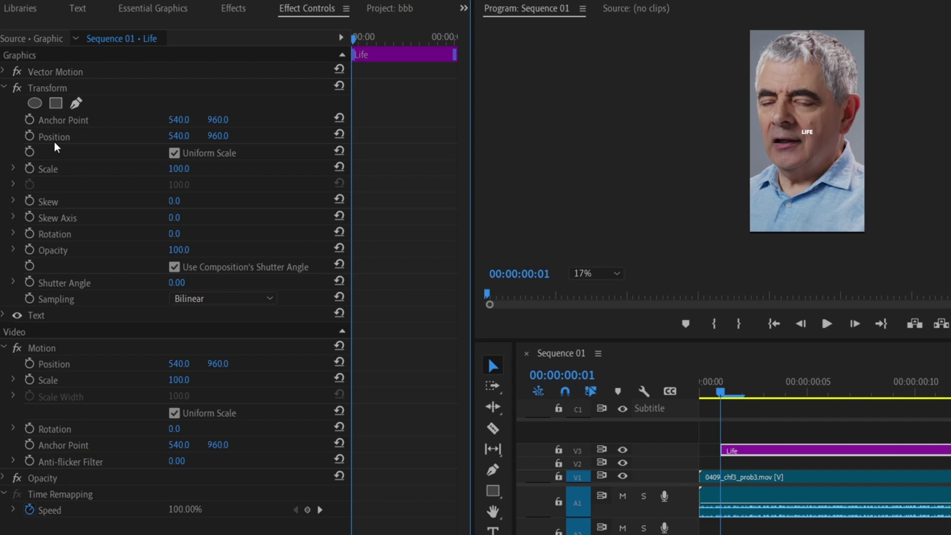
click(30, 169)
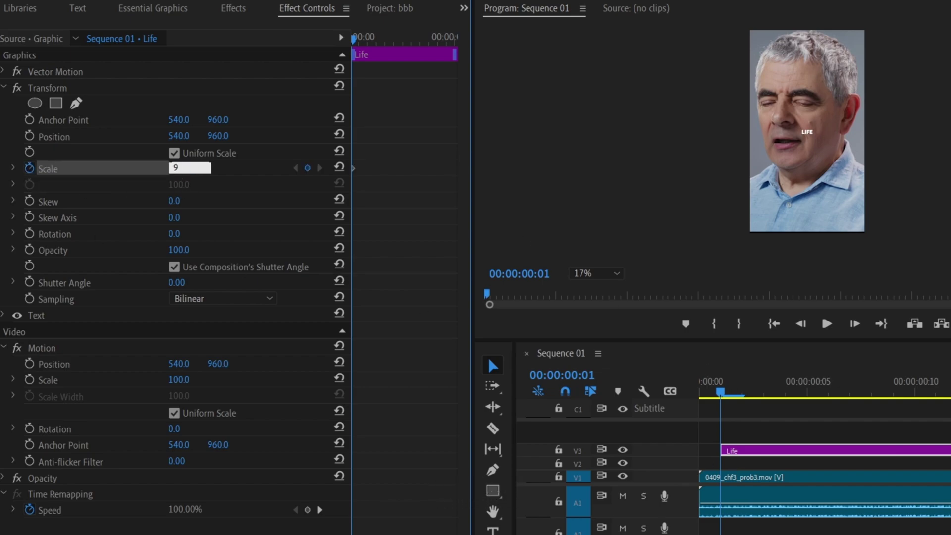
key(Return)
Move 20 frames ahead to 00:00:00:21 and add a Transform Scale keyframe of 100.
click(577, 342)
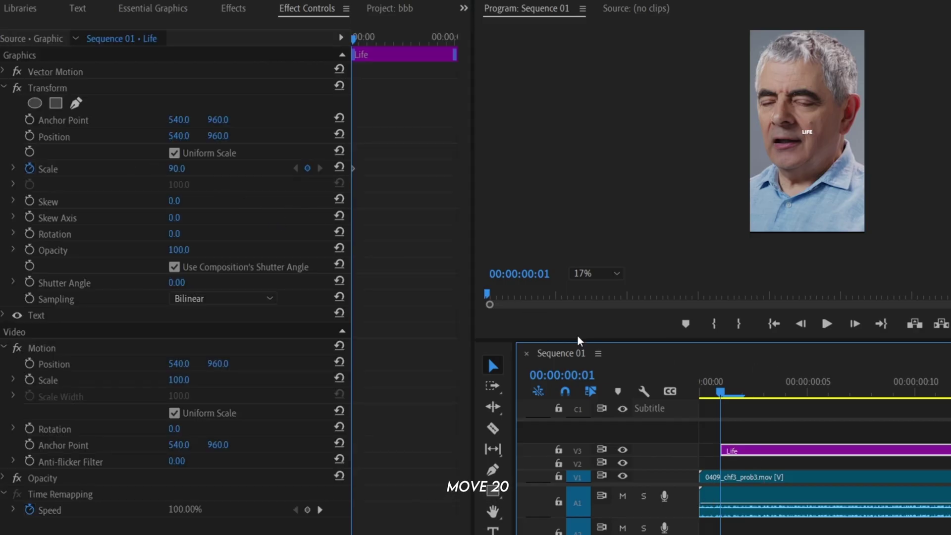
key(Right)
key(Right)
key(Right)
key(Right)
key(Right)
key(Right)
key(Right)
key(Right)
key(Right)
key(Right)
key(Right)
key(Right)
key(Right)
key(Right)
key(Right)
key(Right)
key(Right)
key(Right)
key(Right)
key(Right)
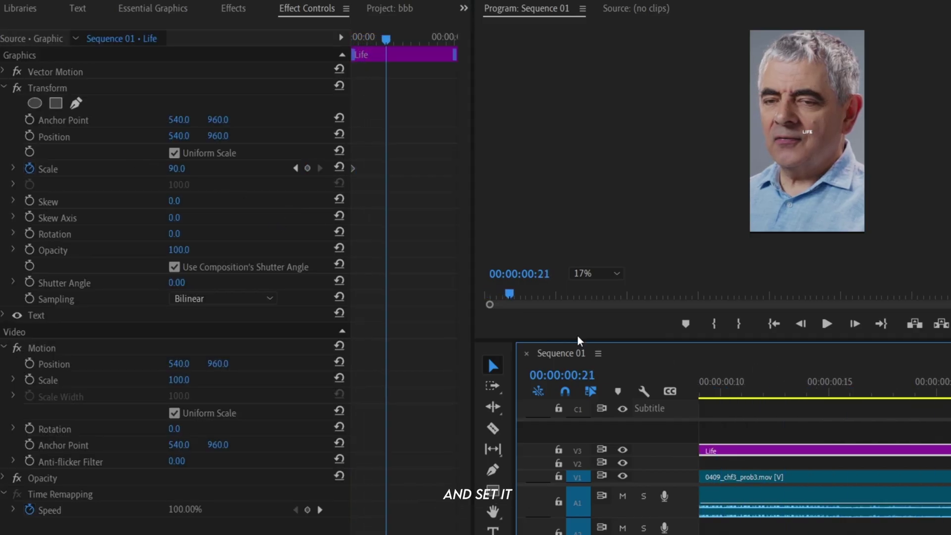
click(190, 166)
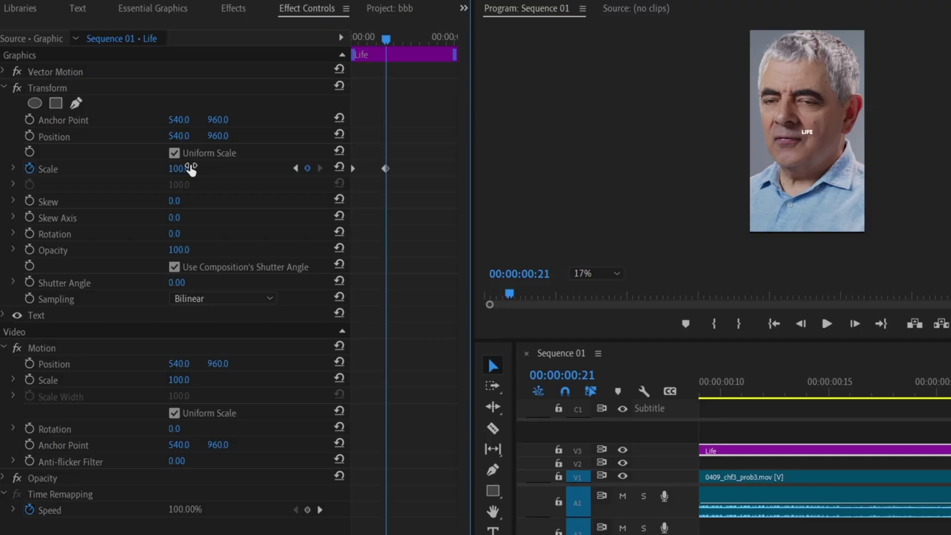
Ease the Scale animation into its second keyframe by lowering that keyframe's velocity to zero and extending its handle, then preview it.
drag(728, 392, 702, 393)
scroll(711, 397, down, 5)
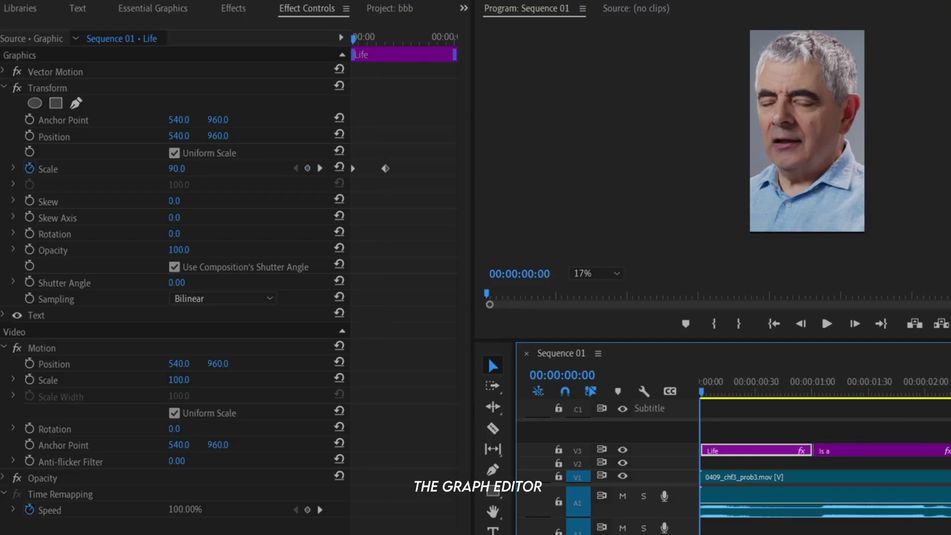
scroll(711, 396, up, 5)
key(Right)
click(13, 167)
click(12, 168)
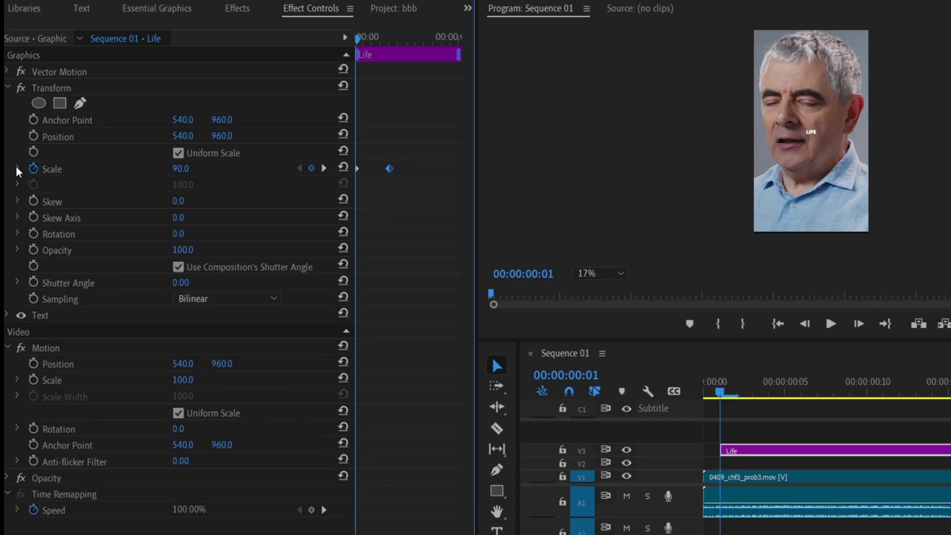
click(13, 168)
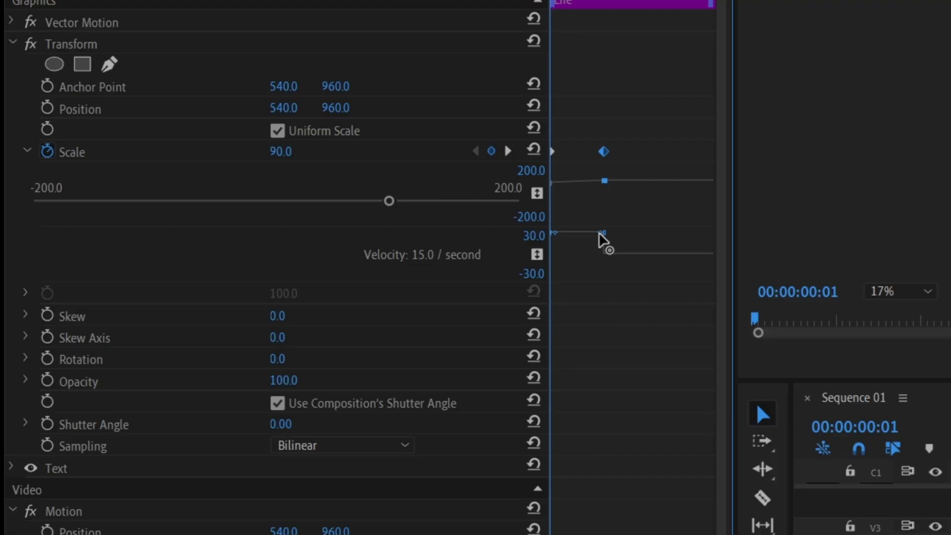
drag(599, 232, 578, 254)
key(space)
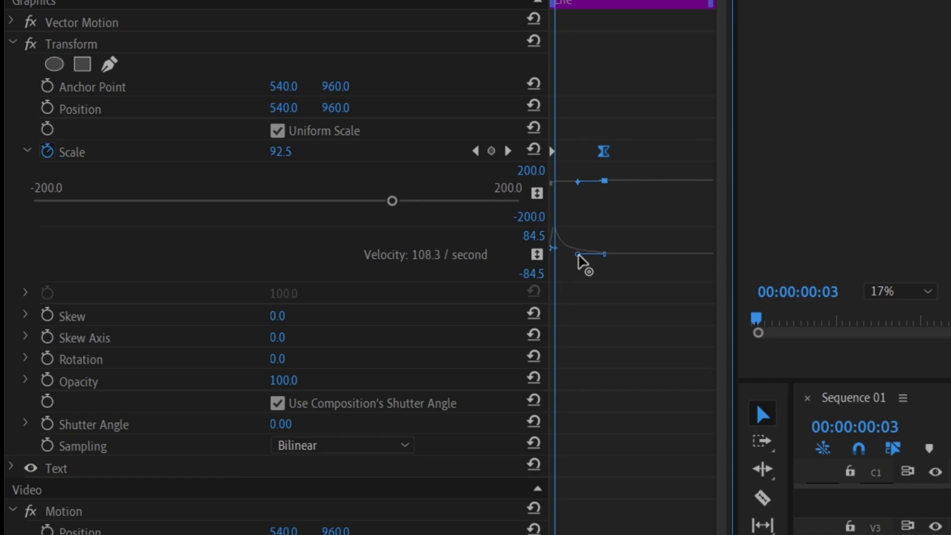
key(Left)
key(Left)
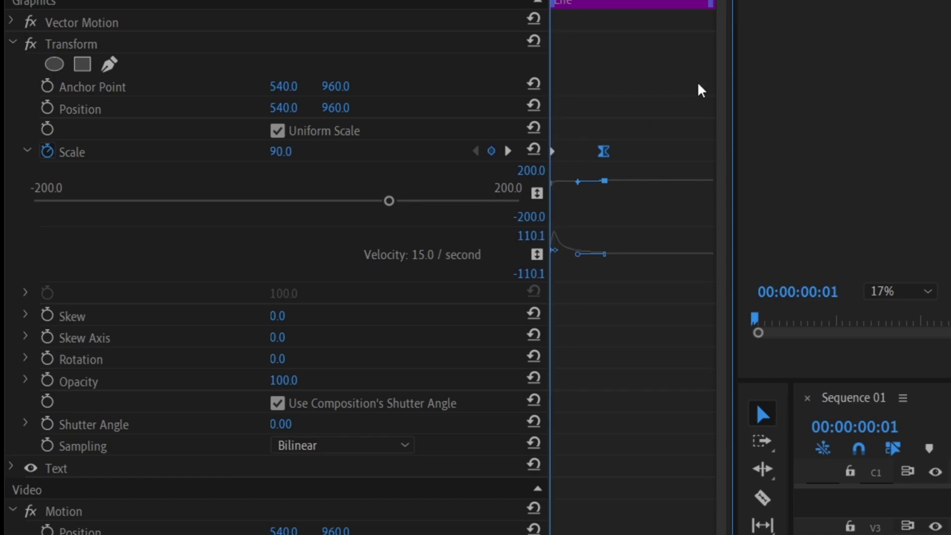
Copy the animated Transform effect from the "Life" graphic.
right_click(82, 43)
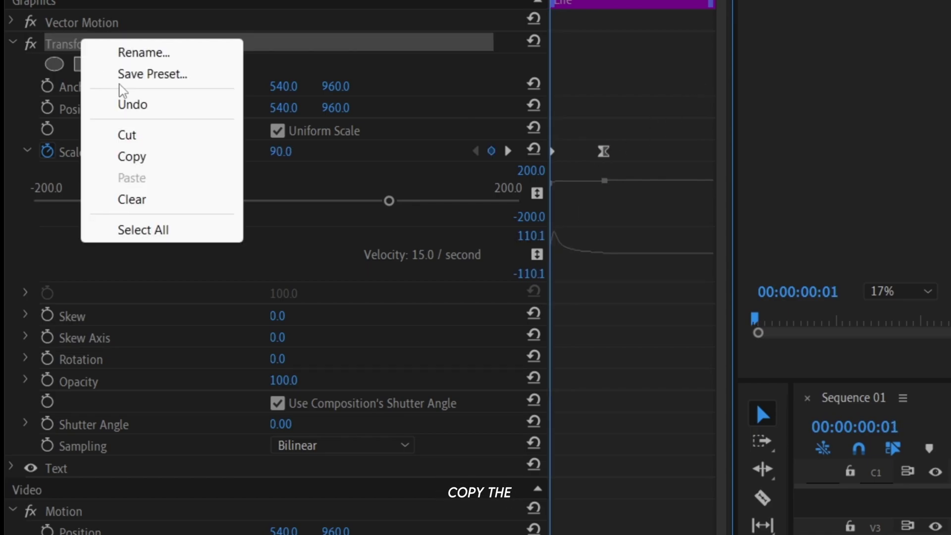
click(127, 155)
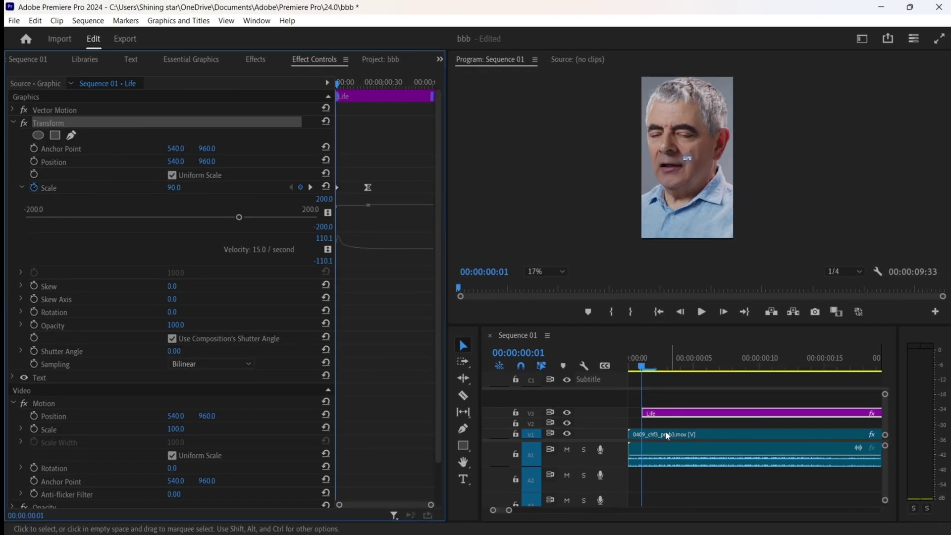
Paste the copied Transform effect onto all the remaining caption graphics on track V3.
scroll(688, 441, down, 10)
drag(769, 404, 642, 416)
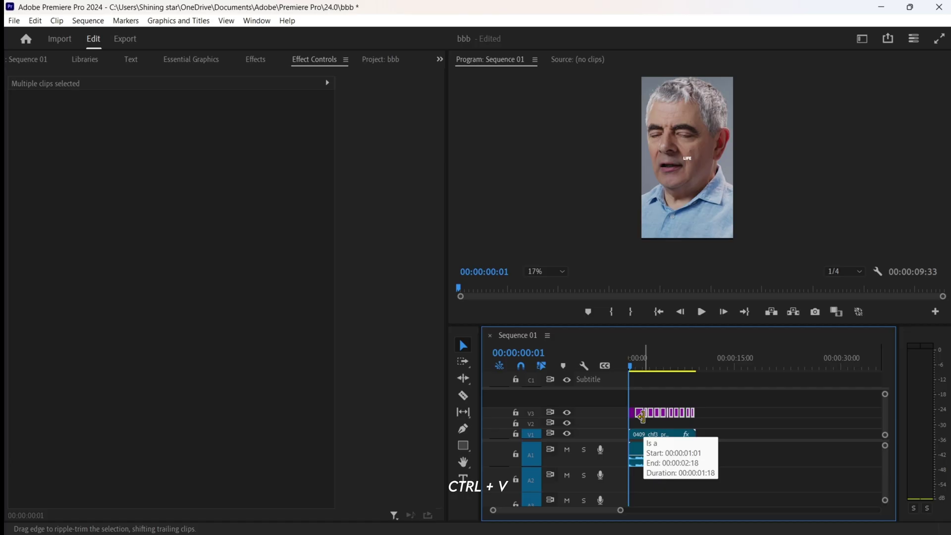
click(754, 416)
Return the playhead to the start of the sequence, select all its clips and bring them into Comp 1 in After Effects.
drag(631, 367, 602, 369)
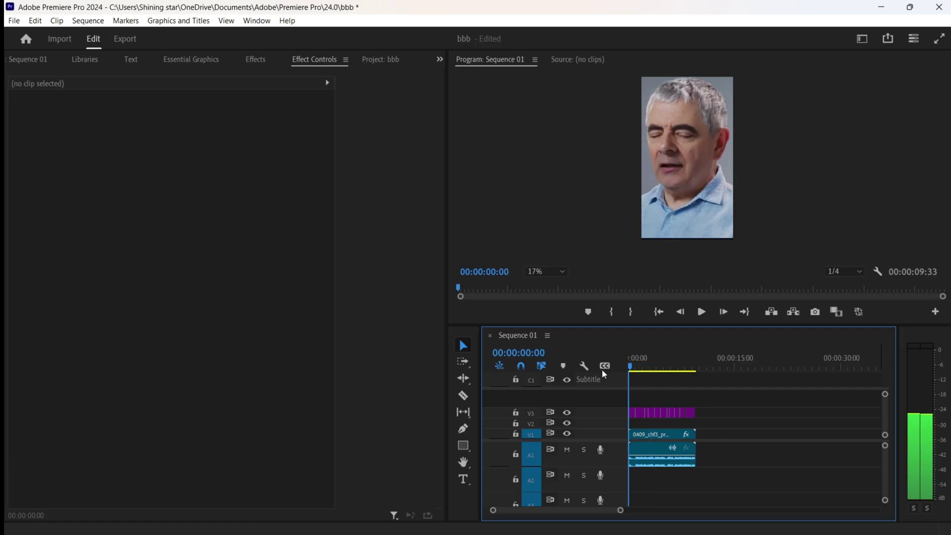
key(ctrl+a)
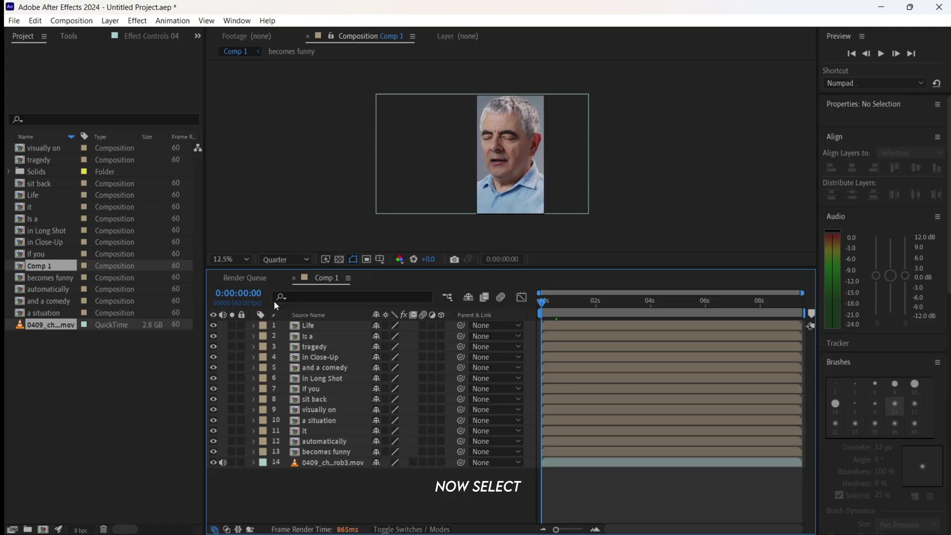
Pre-compose the 13 caption layers from "Life" to "becomes funny", moving all attributes into the new composition.
click(298, 327)
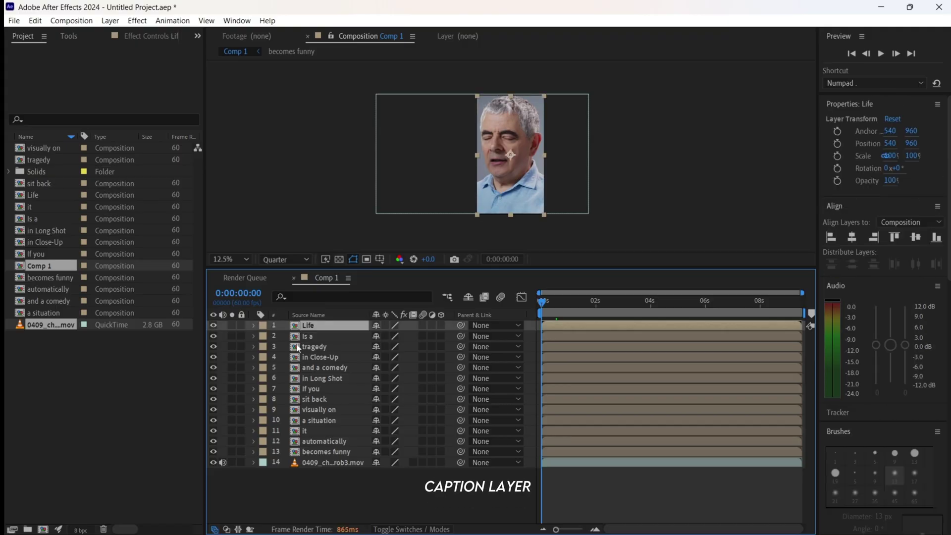
shift+click(315, 453)
right_click(294, 431)
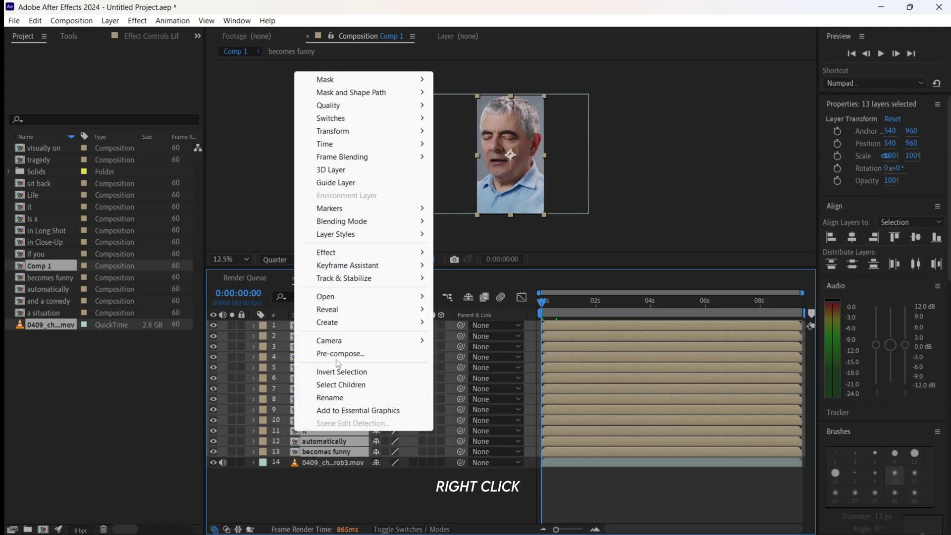
click(339, 355)
click(375, 269)
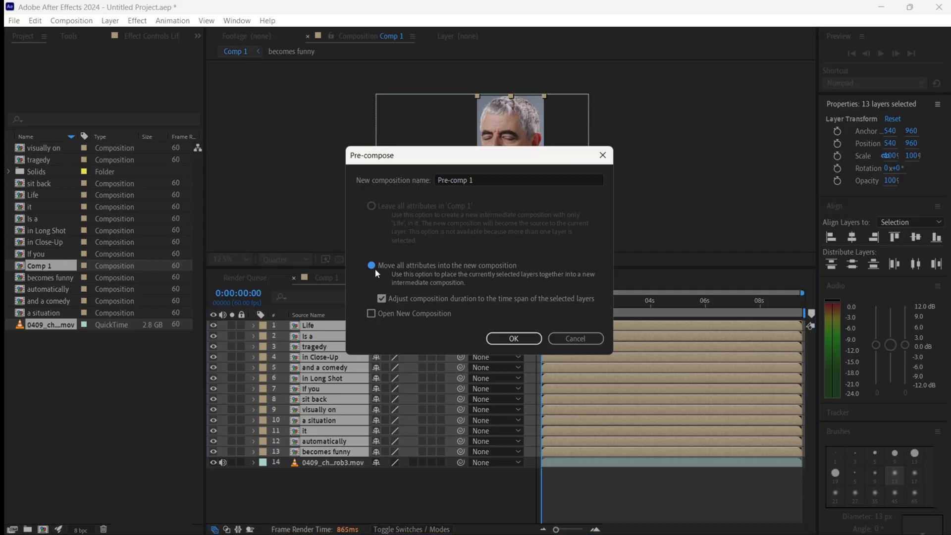
click(514, 338)
click(604, 459)
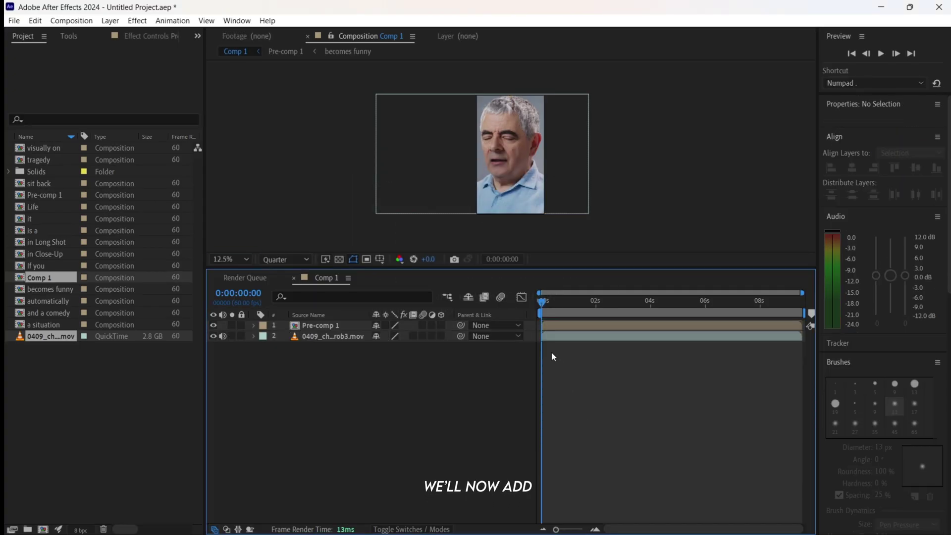
Open the captions' pre-comp, scrub through its opening caption and return to its first frame.
click(551, 326)
drag(546, 311, 553, 310)
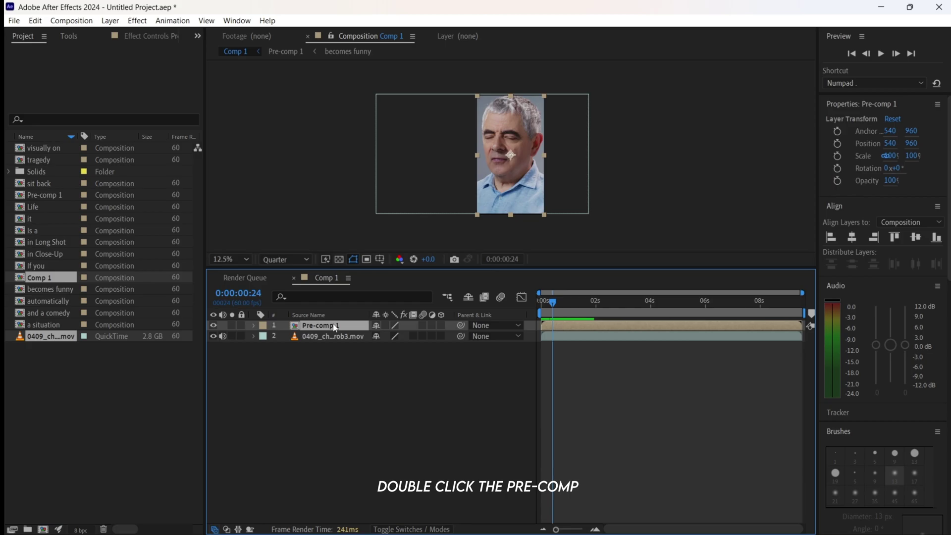
double_click(335, 327)
click(551, 306)
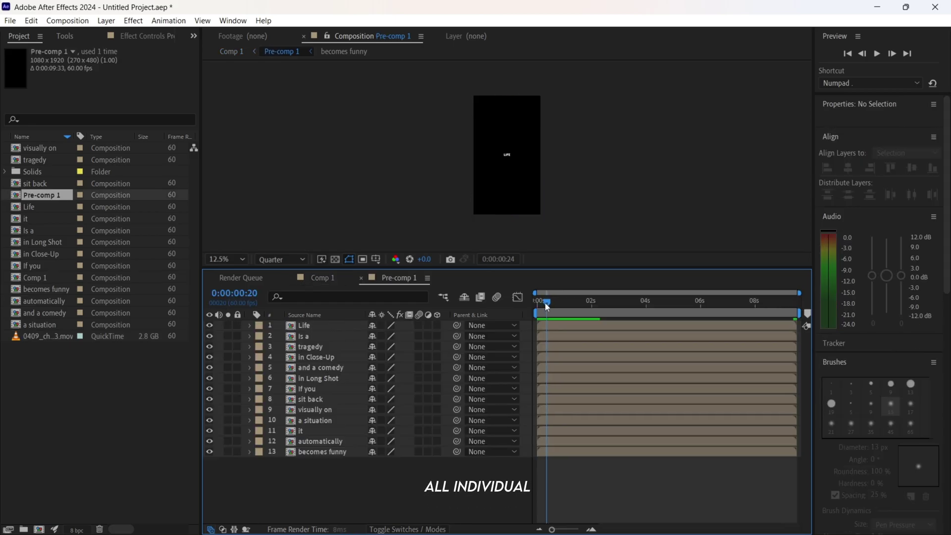
drag(547, 306, 544, 303)
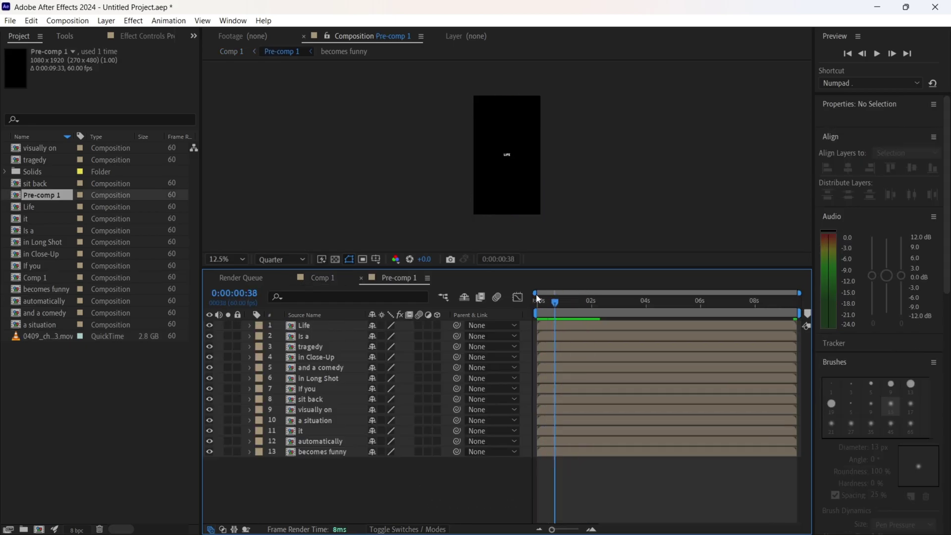
click(538, 299)
scroll(513, 207, up, 1)
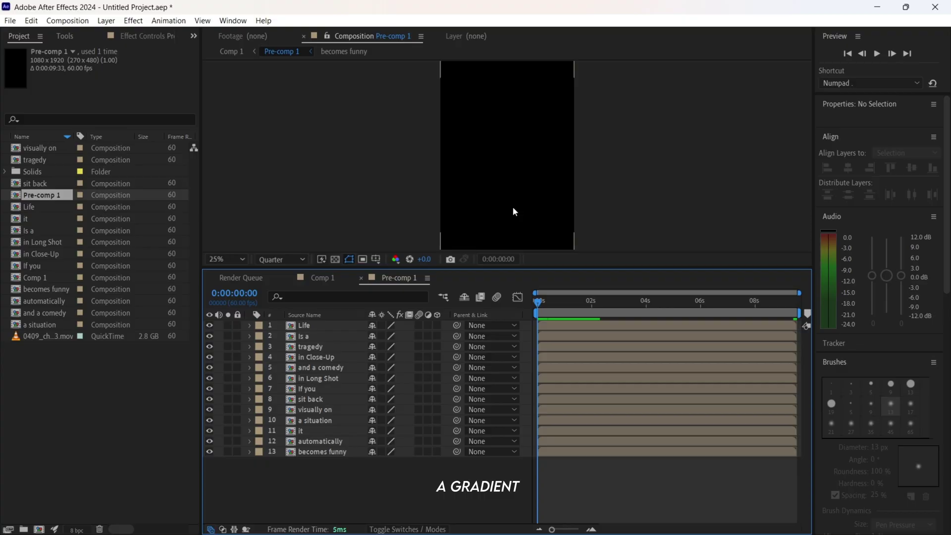
Open the "Life" composition and add a Gradient Overlay layer style to its text layer.
double_click(300, 328)
click(542, 303)
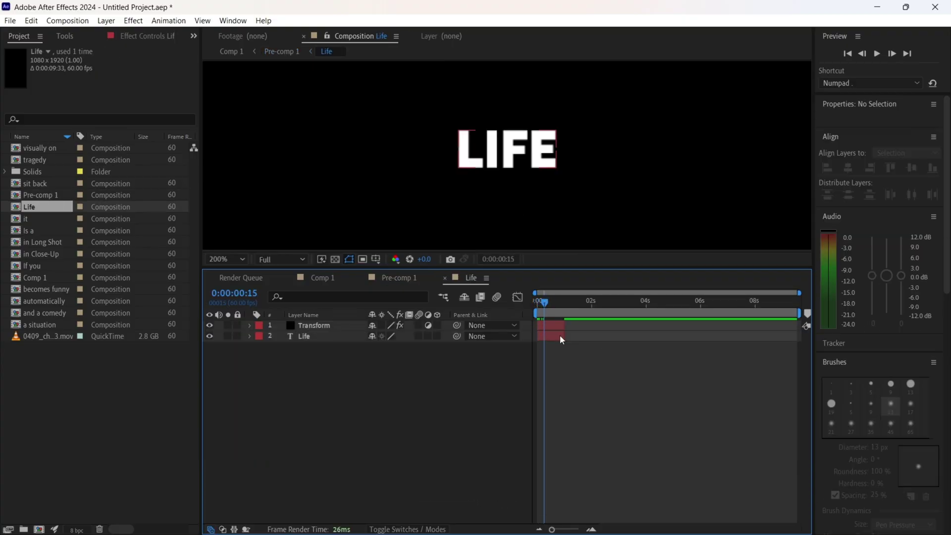
right_click(559, 335)
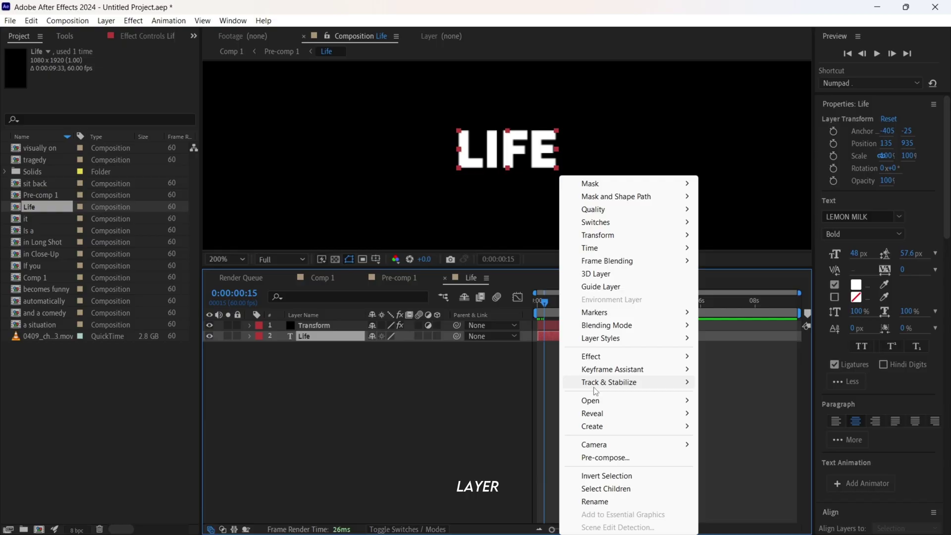
mouse_move(610, 338)
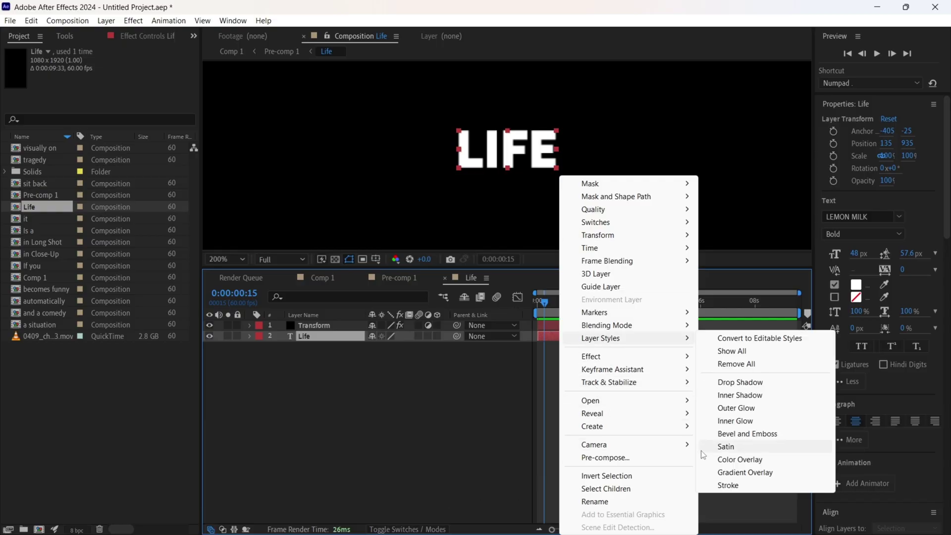
click(725, 472)
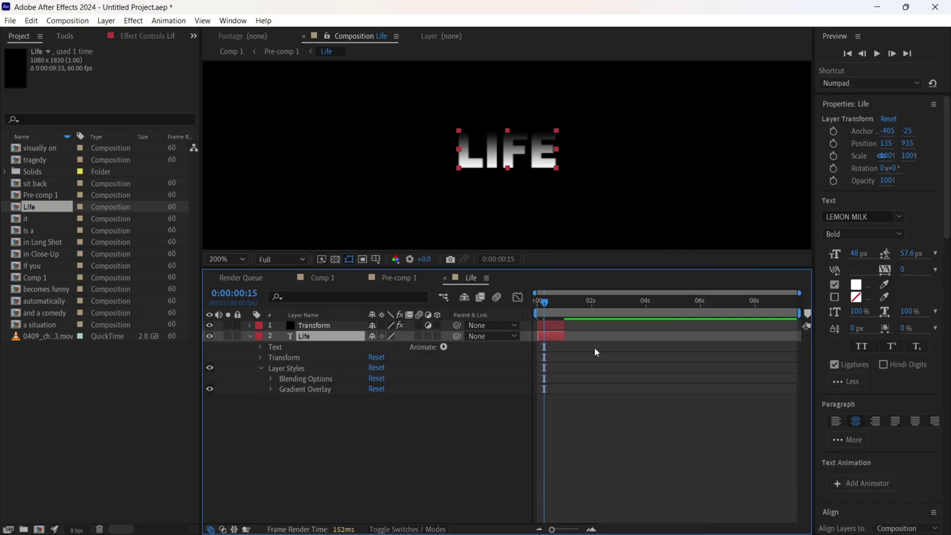
Set the first colour stop of the "Life" Gradient Overlay to bright green 00FF0A.
click(271, 389)
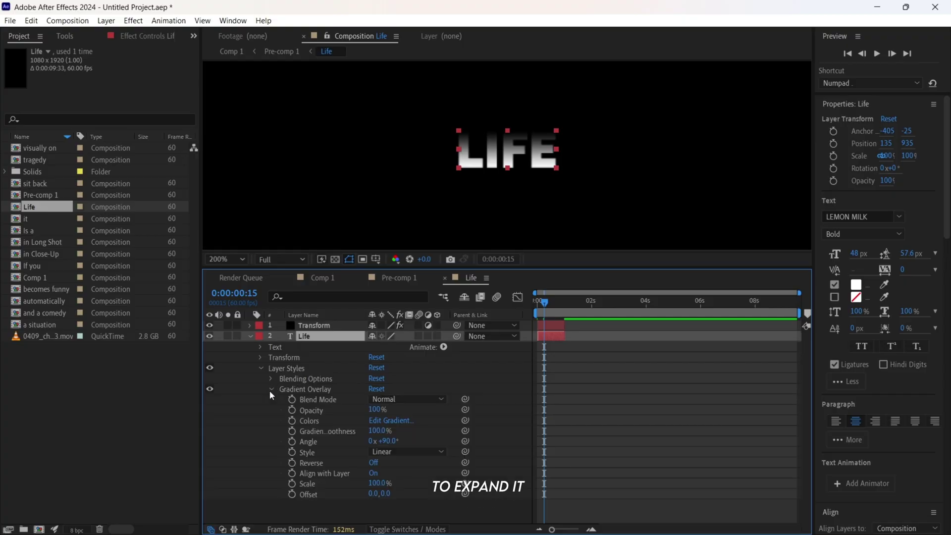
click(386, 420)
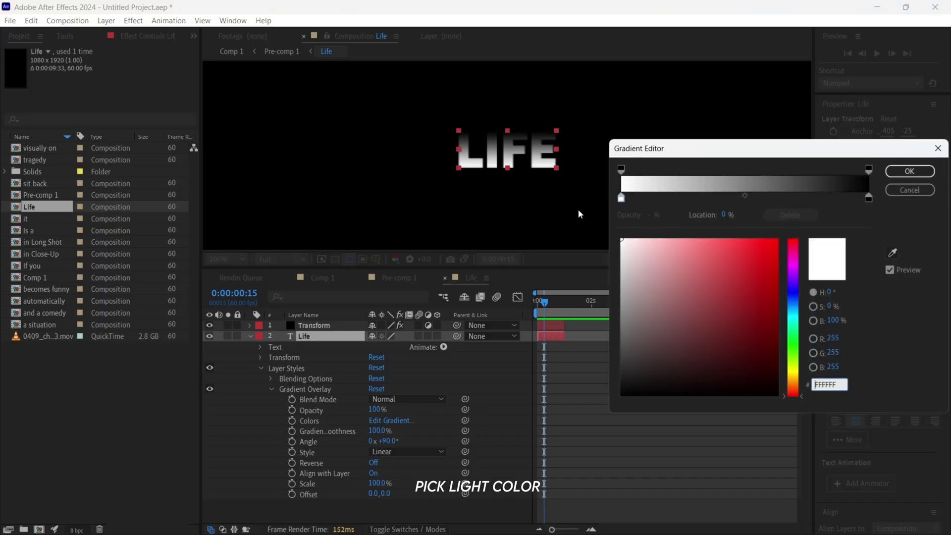
click(621, 198)
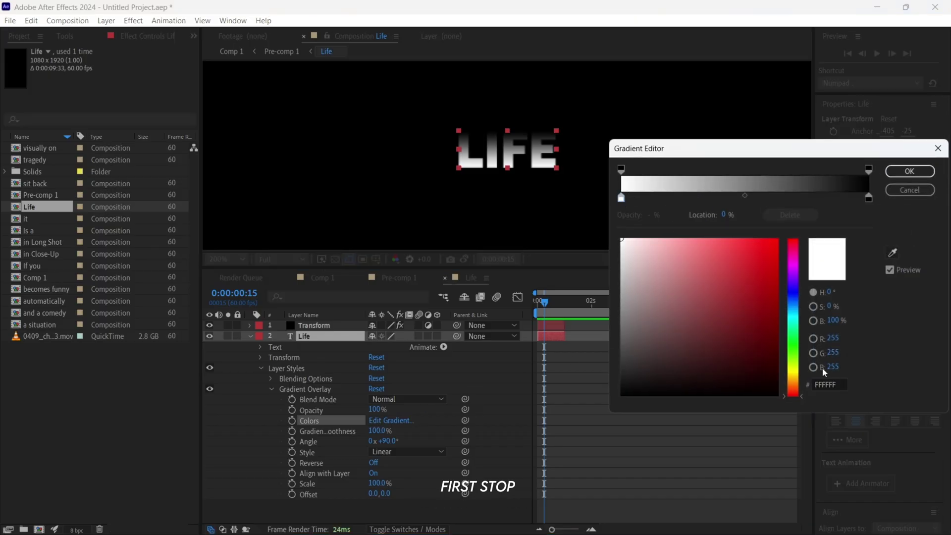
click(794, 343)
drag(740, 325, 807, 217)
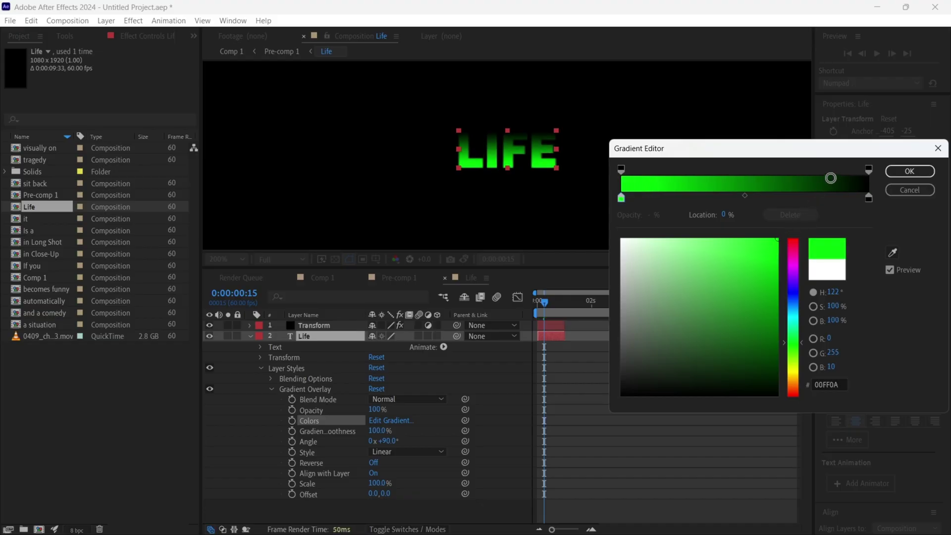
Set the gradient's second colour stop to darker green 519300 and apply the gradient.
click(869, 169)
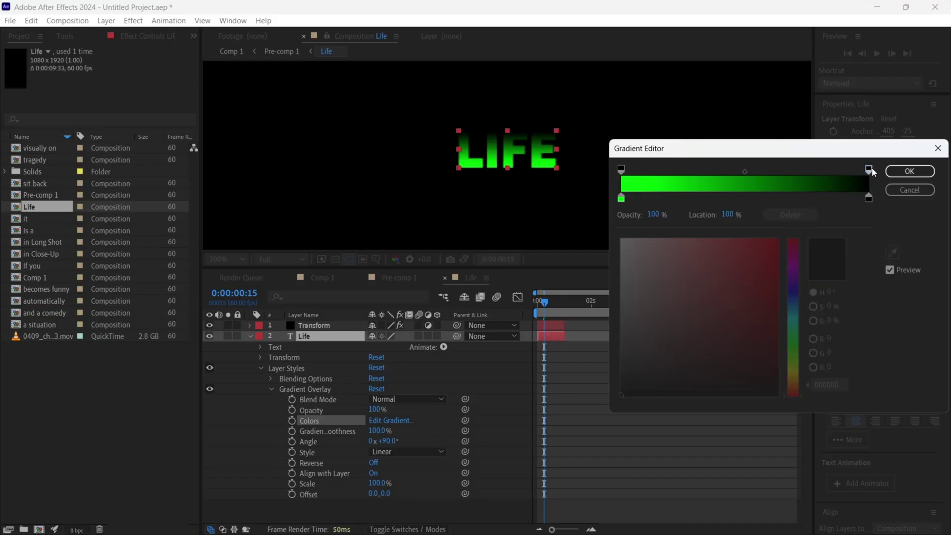
click(869, 198)
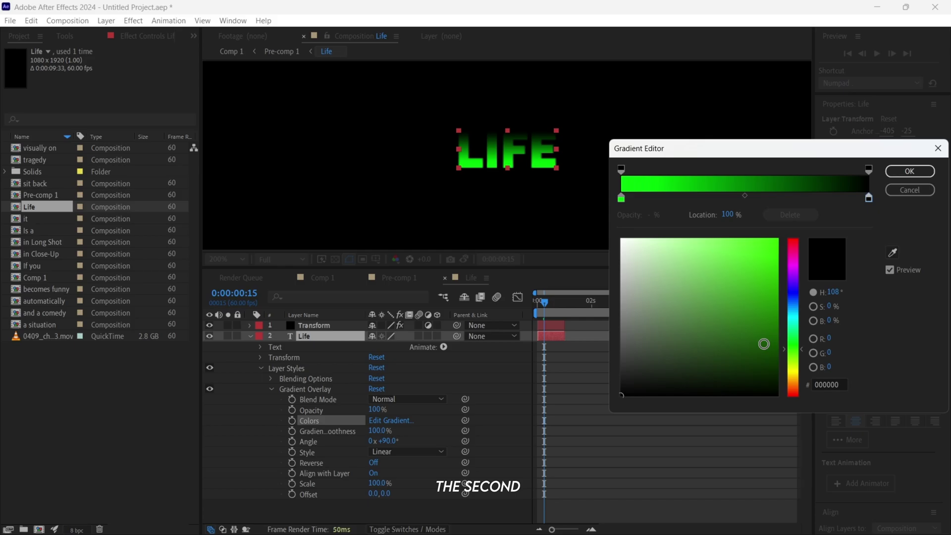
mouse_move(764, 343)
mouse_down()
mouse_move(775, 297)
mouse_move(793, 299)
mouse_up()
click(788, 357)
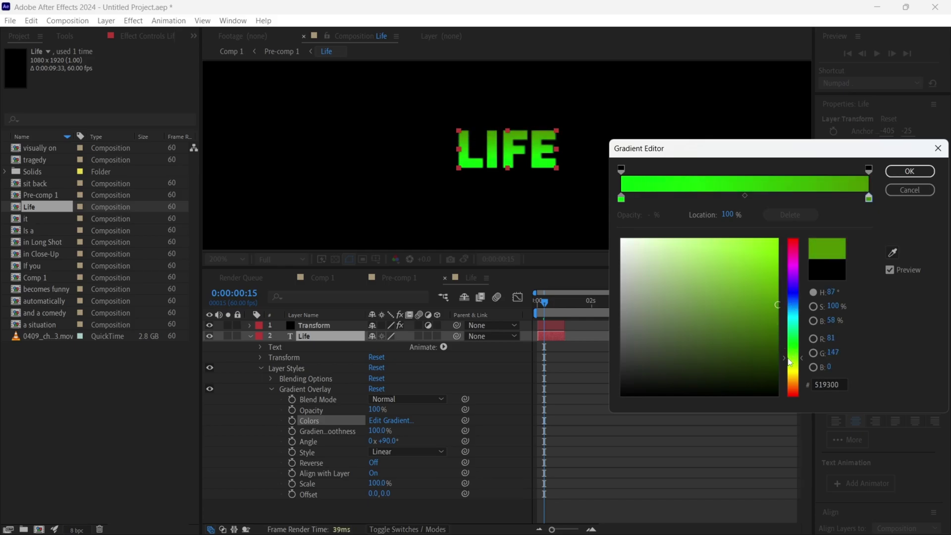
click(910, 171)
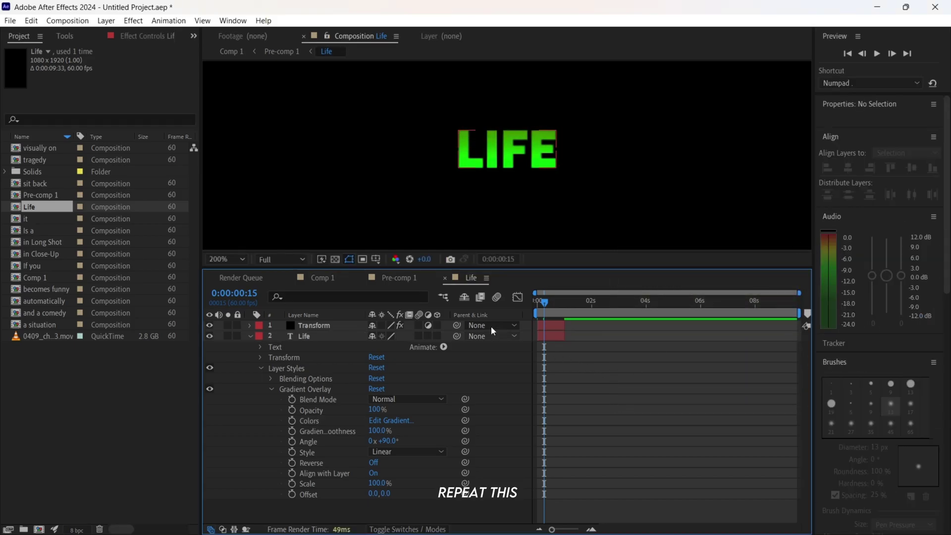
Open the "in Close-Up" composition and paste two copies of its text layer.
click(391, 278)
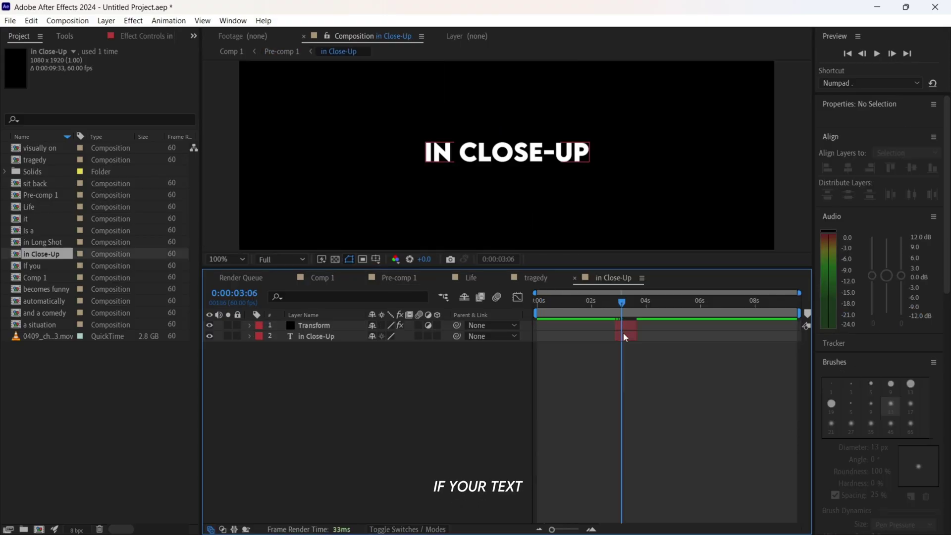
click(546, 167)
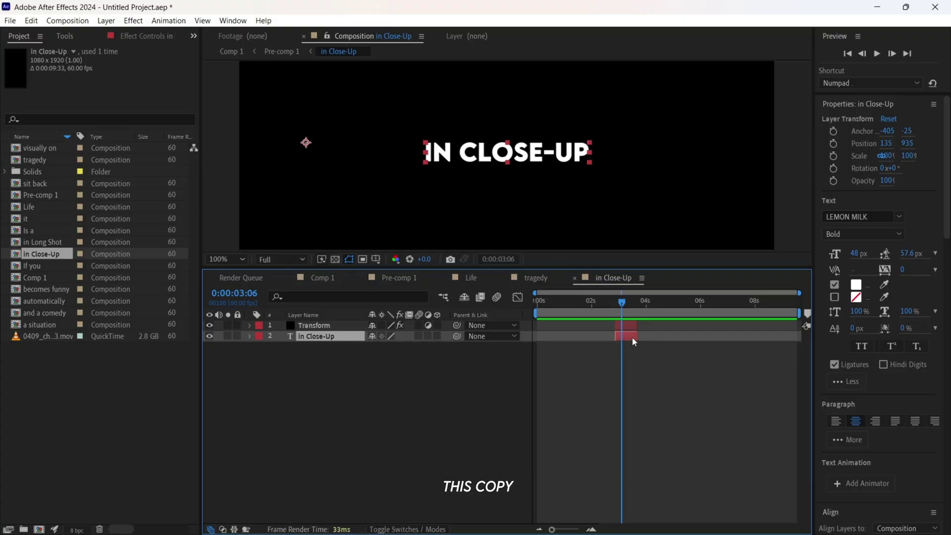
key(ctrl+v)
key(ctrl+v)
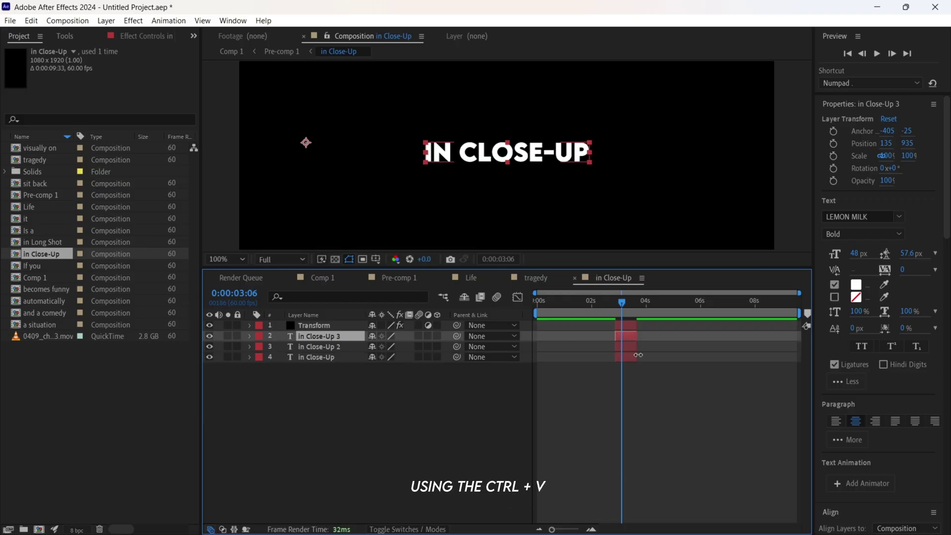
Reduce the uppermost text copy to the word "in" and shift its X position to -4, over the original word.
click(645, 373)
double_click(630, 334)
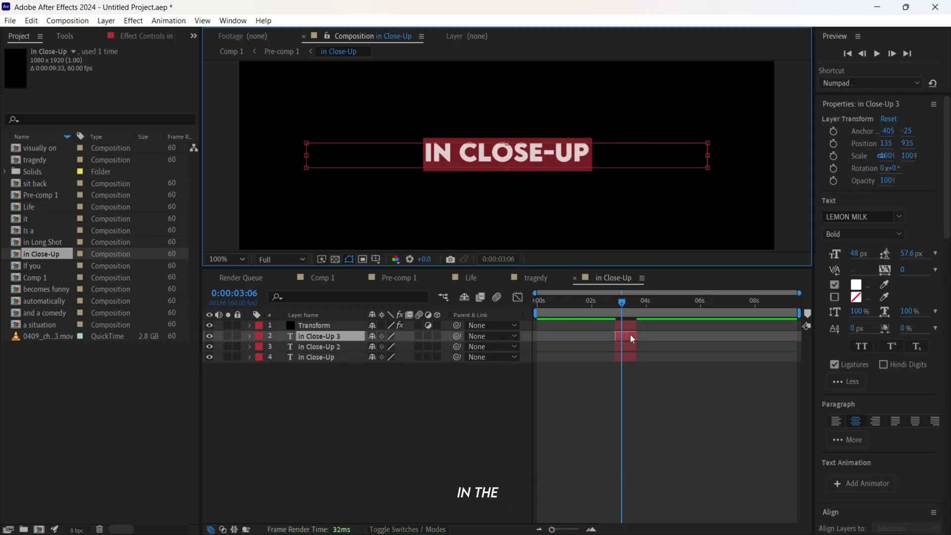
drag(458, 152, 598, 154)
key(BackSpace)
click(650, 372)
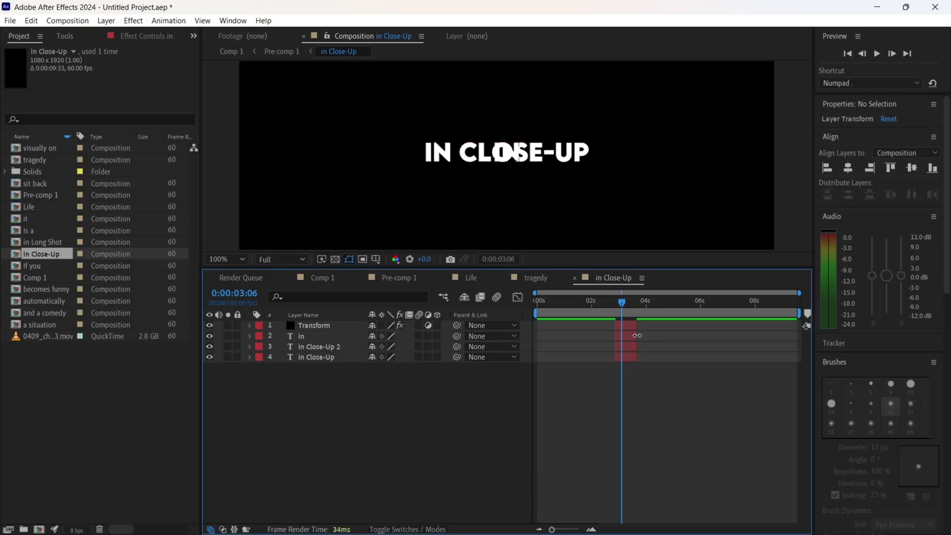
click(634, 335)
drag(886, 143, 802, 144)
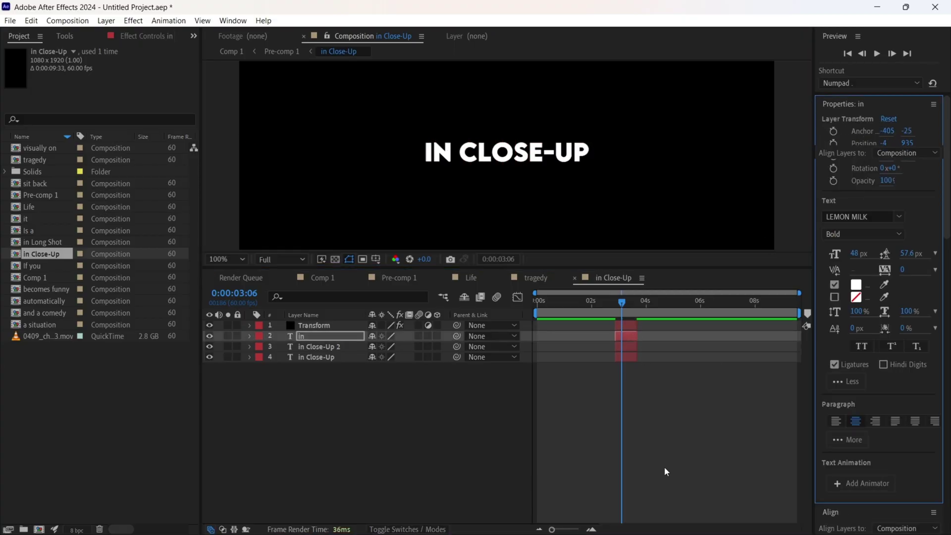
Reduce the second text copy to "Close-Up", aligned over the original wording, and delete the original "in Close-Up" text layer.
click(632, 346)
drag(462, 153, 420, 149)
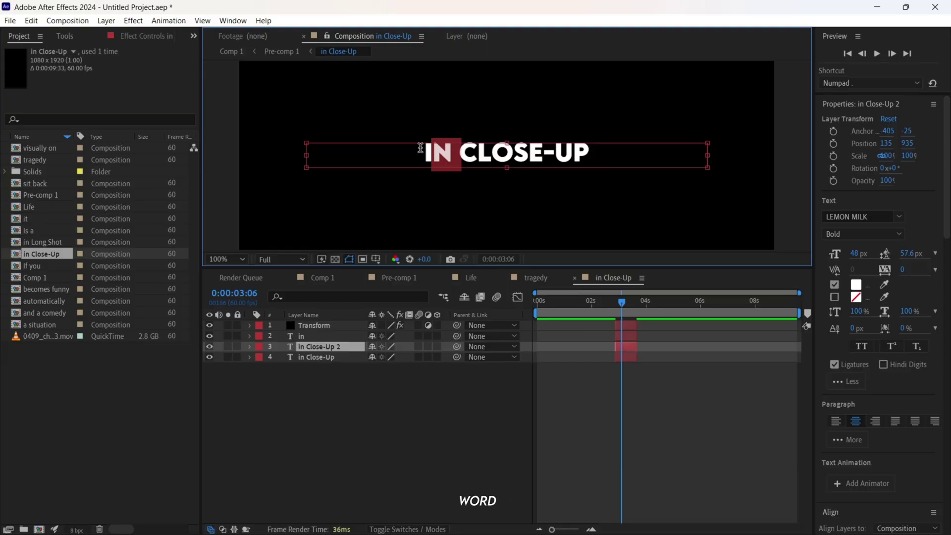
key(BackSpace)
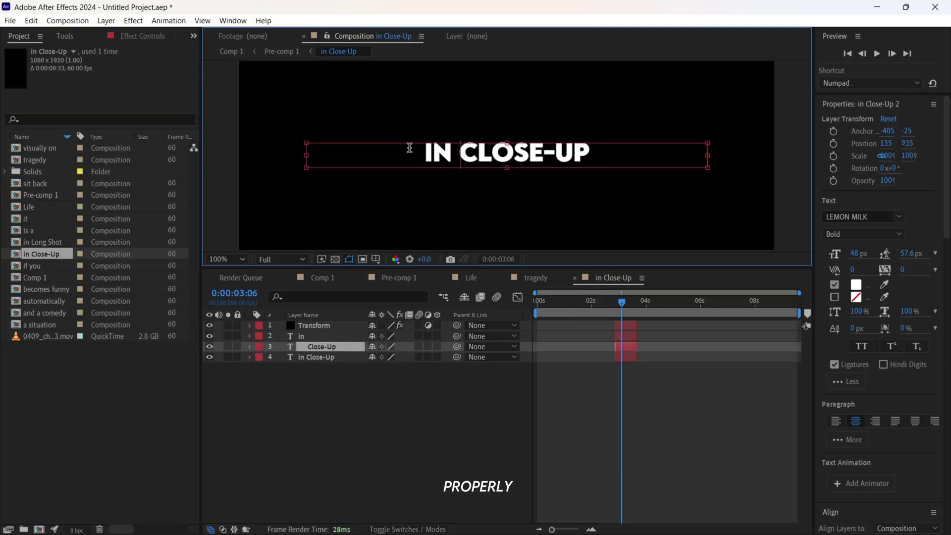
click(602, 406)
click(628, 354)
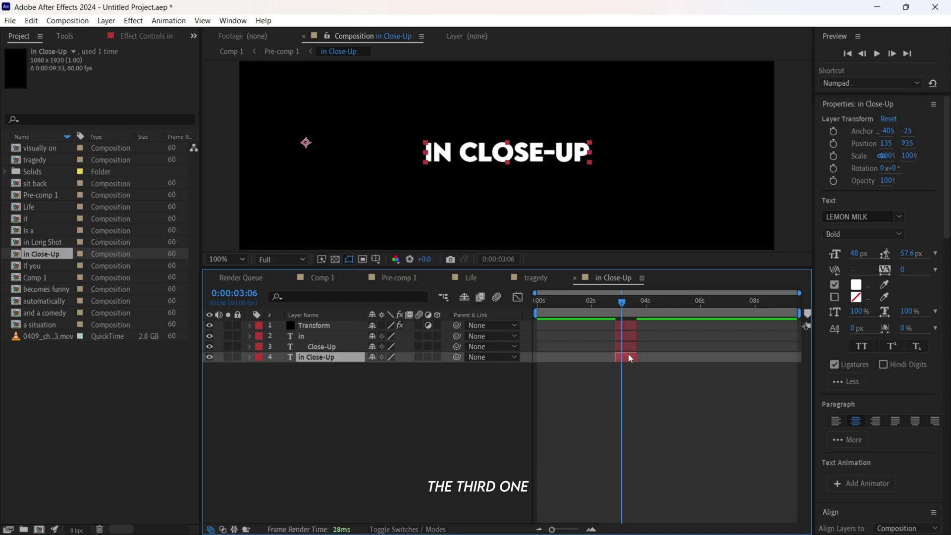
key(Delete)
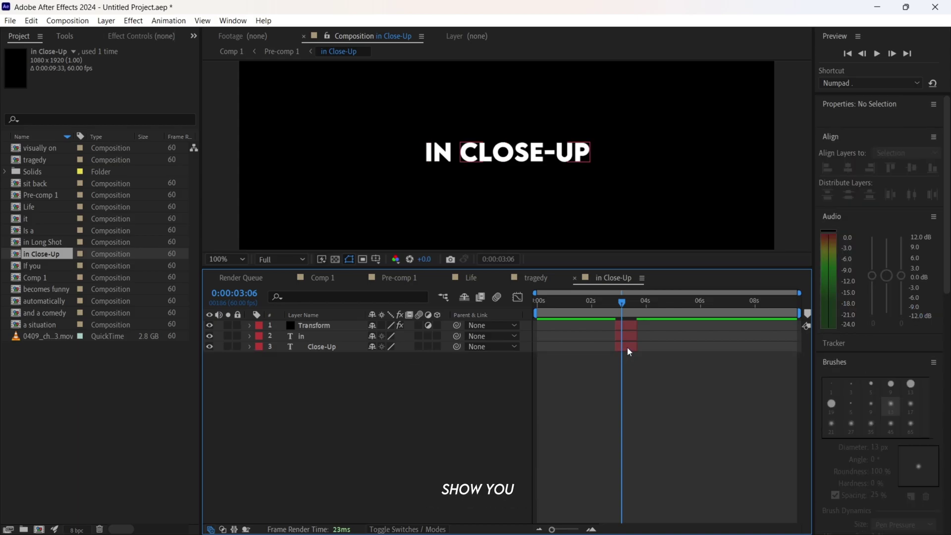
Add a Gradient Overlay layer style to the "Close-Up" text layer and open its gradient for editing.
right_click(627, 348)
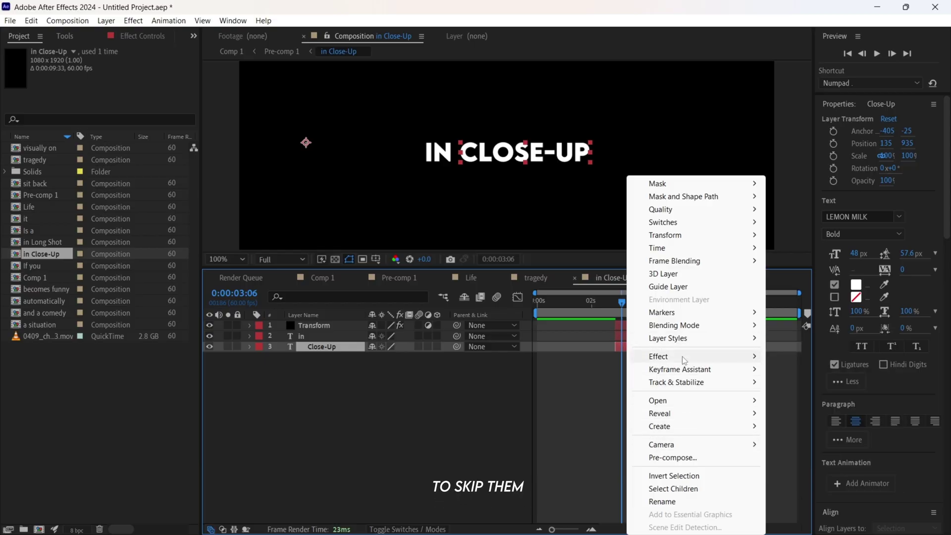
mouse_move(664, 346)
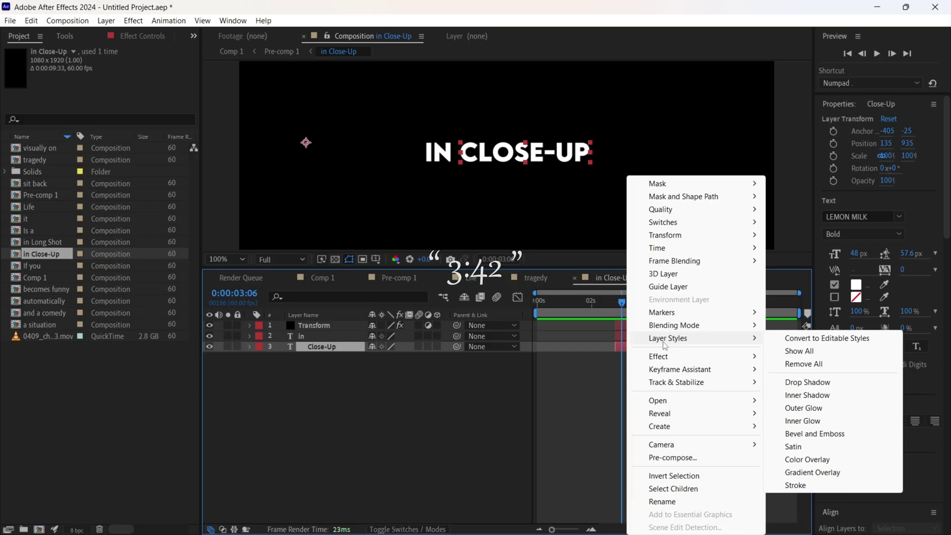
click(812, 472)
click(272, 399)
click(392, 431)
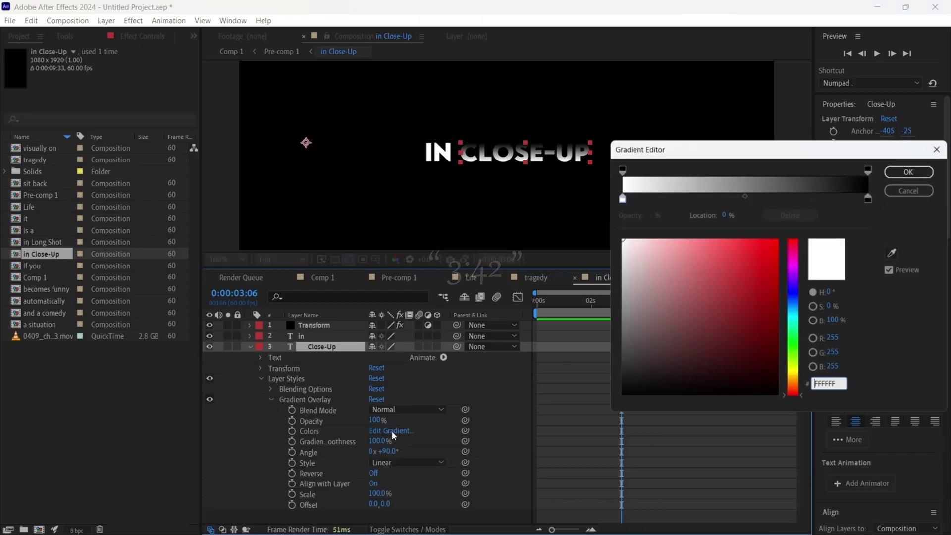
Set the Close-Up gradient's first colour stop to bright red and its end stop to darker red B20000.
drag(738, 292, 827, 190)
click(868, 171)
click(868, 199)
drag(746, 310, 823, 190)
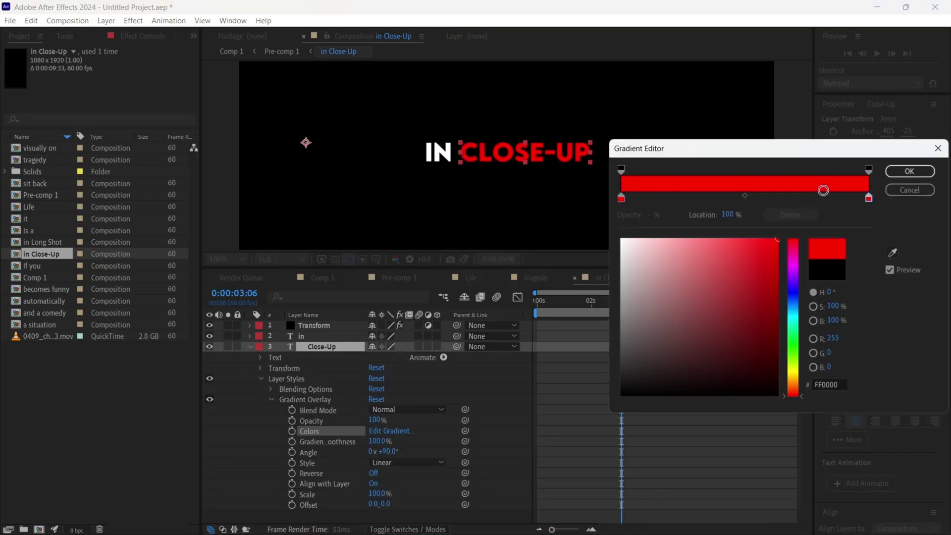
drag(778, 243, 785, 283)
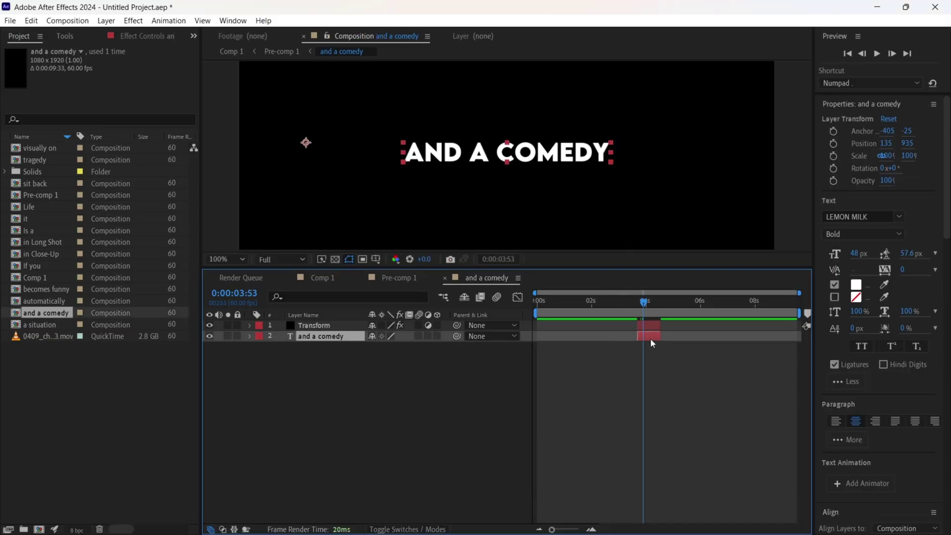
In the "and a comedy" composition, duplicate the text layer twice and reduce the uppermost copy to "and a".
key(ctrl+d)
key(ctrl+d)
double_click(525, 154)
drag(497, 152, 658, 145)
key(BackSpace)
click(662, 369)
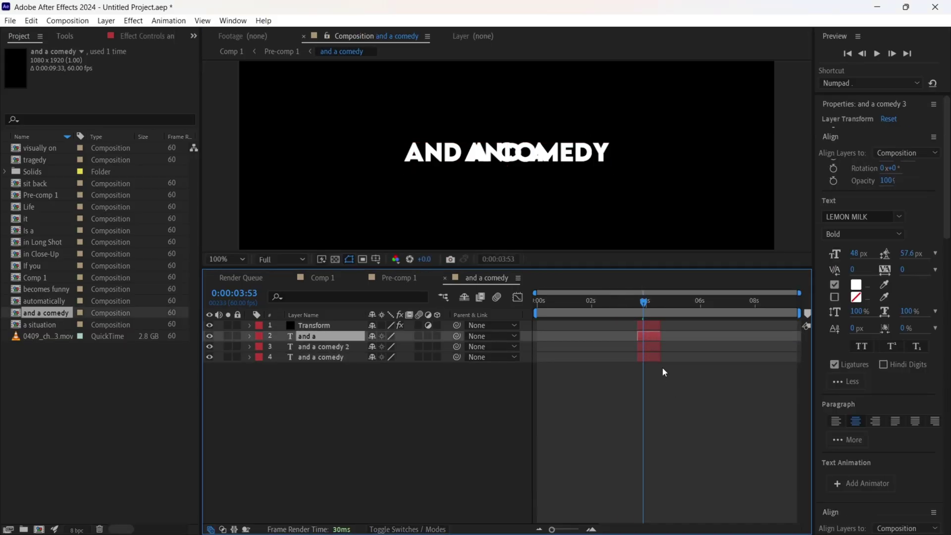
Shift the "and a" text copy's X position to about 15, over the original words.
drag(886, 144, 808, 143)
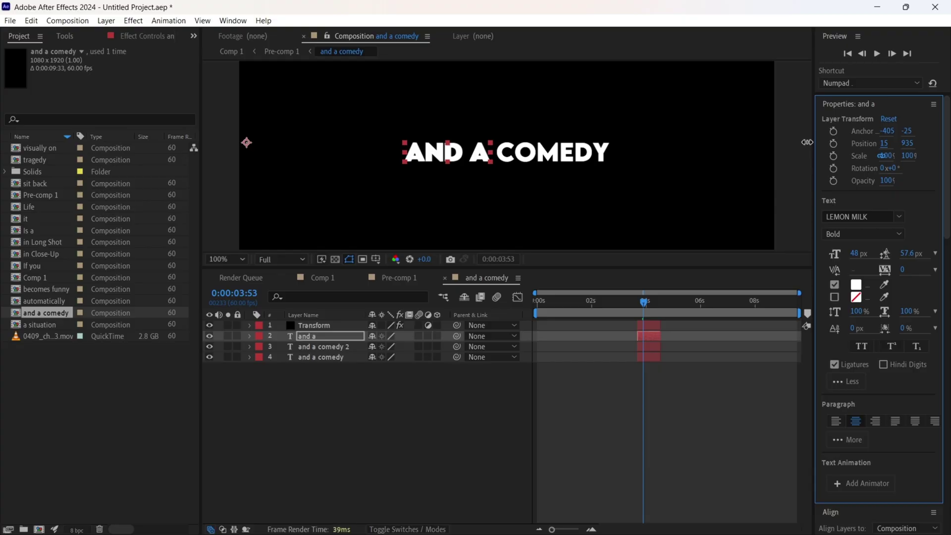
drag(809, 142, 805, 141)
click(679, 359)
Reduce the second text copy to "comedy", aligned over the original wording, and delete the original "and a comedy" text layer.
double_click(650, 348)
drag(493, 157, 395, 160)
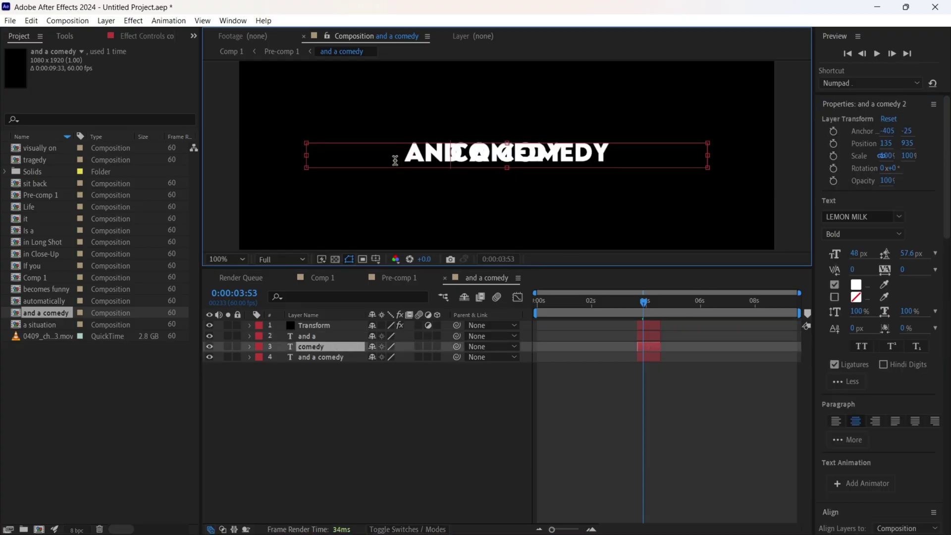
click(654, 359)
key(Delete)
Add a Gradient Overlay layer style to the "comedy" text layer.
right_click(651, 348)
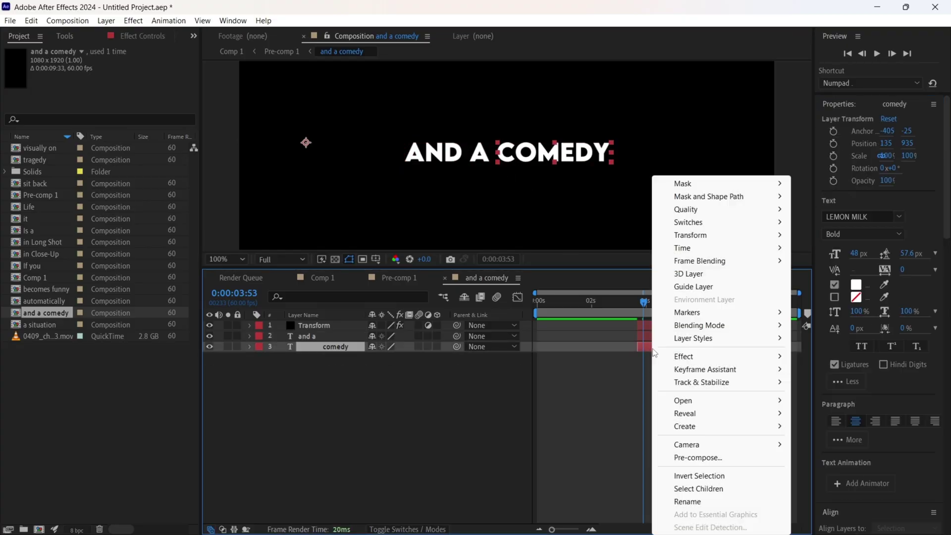
mouse_move(733, 339)
click(837, 472)
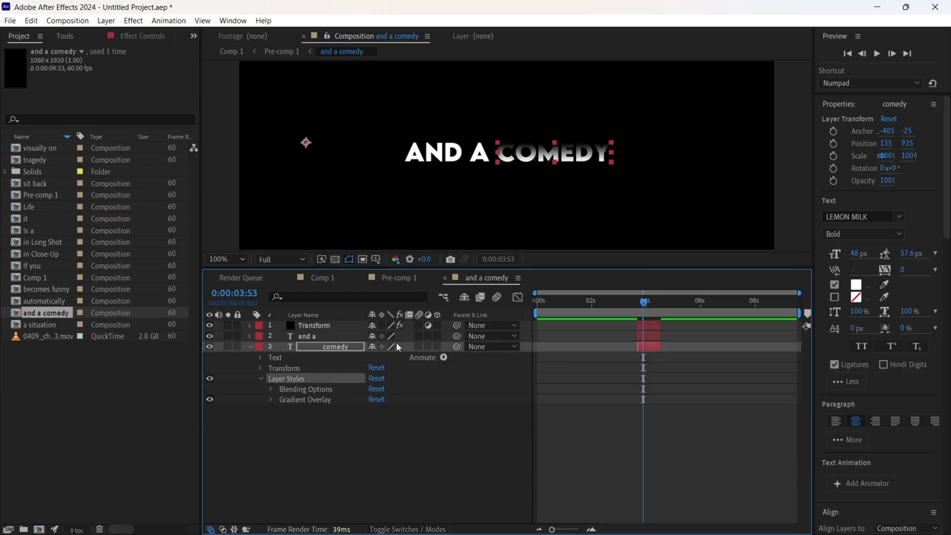
Edit the "comedy" overlay's gradient, pasting a colour value into its first stop and recolouring its end stop.
click(391, 432)
text(FFFF00)
click(870, 170)
click(869, 198)
click(790, 376)
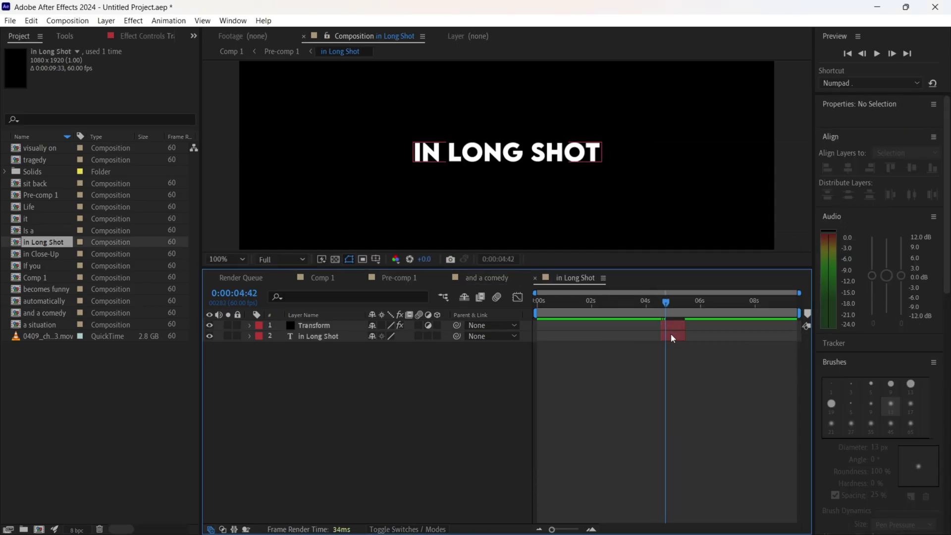
In the "in Long Shot" composition, duplicate the text layer twice and reduce the uppermost copy to "in", placed over the original word.
key(ctrl+d)
click(659, 371)
click(671, 336)
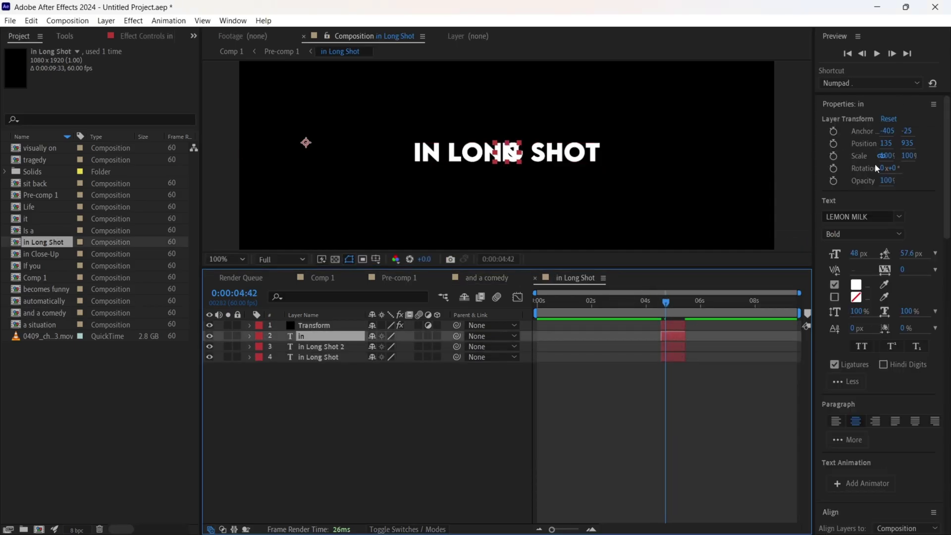
drag(886, 144, 783, 151)
click(674, 378)
Reduce the second text copy to "Long Shot", aligned over the original wording, and delete the original "in Long Shot" text layer.
double_click(674, 347)
drag(449, 154, 390, 143)
key(BackSpace)
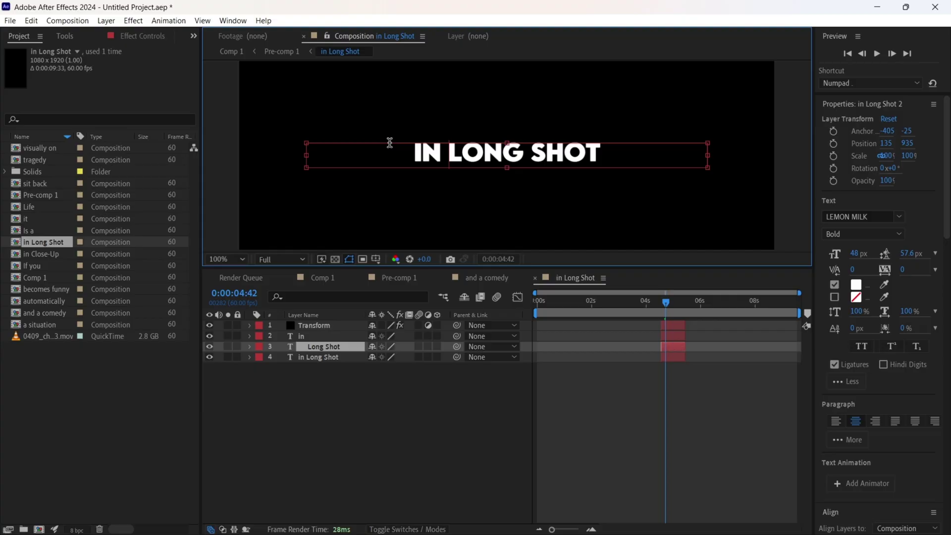
click(674, 357)
key(Delete)
Add a Gradient Overlay layer style to the "Long Shot" text layer and make the gradient's first colour stop cyan.
right_click(674, 347)
mouse_move(715, 338)
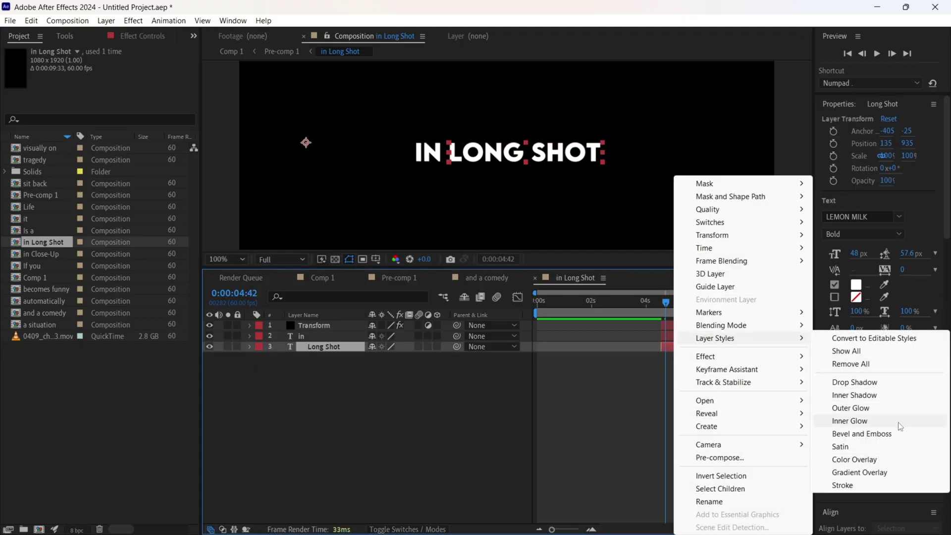
click(860, 472)
click(272, 400)
click(379, 430)
Set the Long Shot gradient's end colour stop to a bluer cyan and apply the gradient.
click(868, 198)
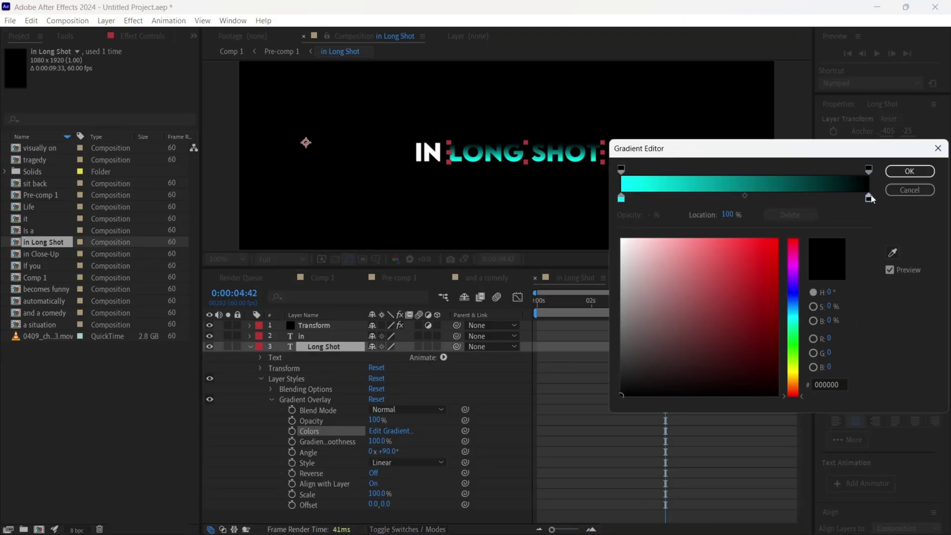
click(793, 321)
drag(765, 257, 814, 223)
drag(794, 320, 793, 309)
click(901, 175)
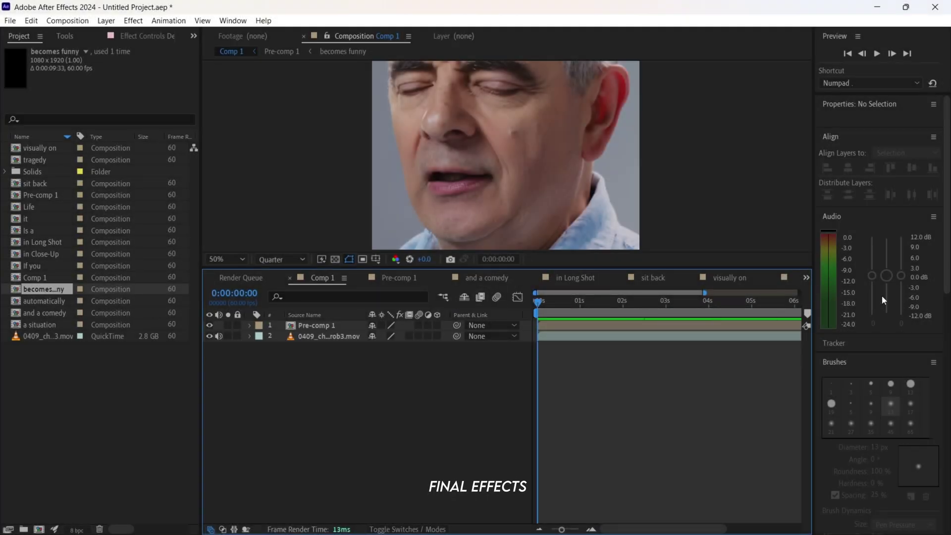
Search the effects for "pixel" and apply Pixel Motion Blur to the Pre-comp 1 layer in Comp 1.
scroll(881, 295, down, 5)
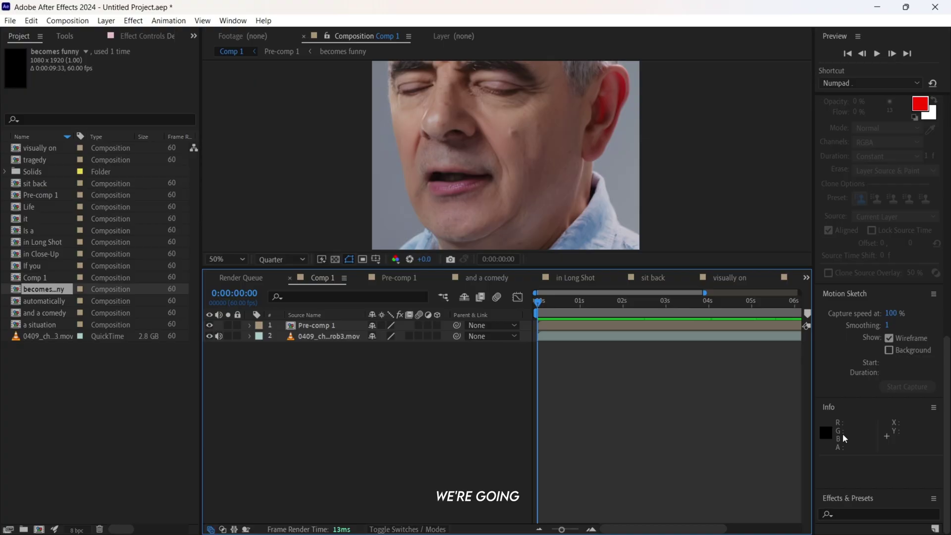
click(852, 514)
text(pixel)
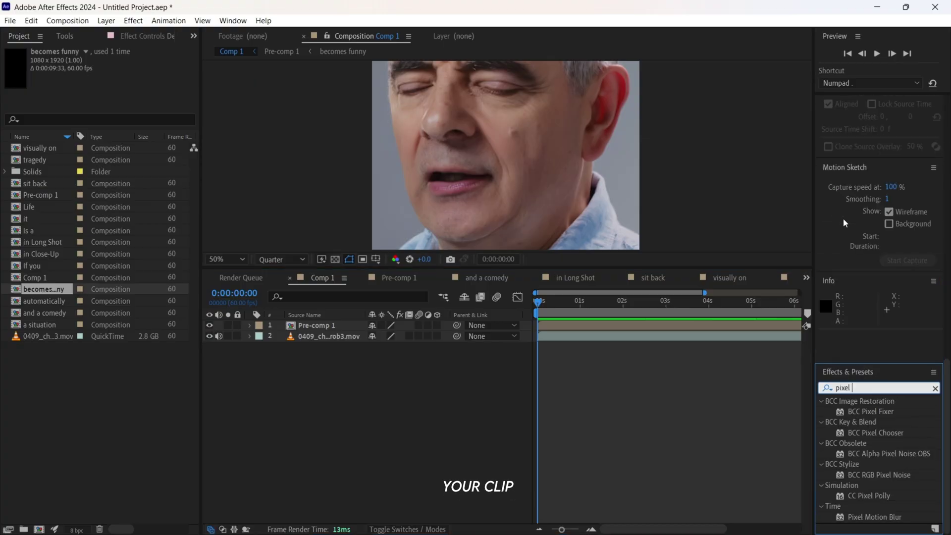
drag(887, 517, 583, 329)
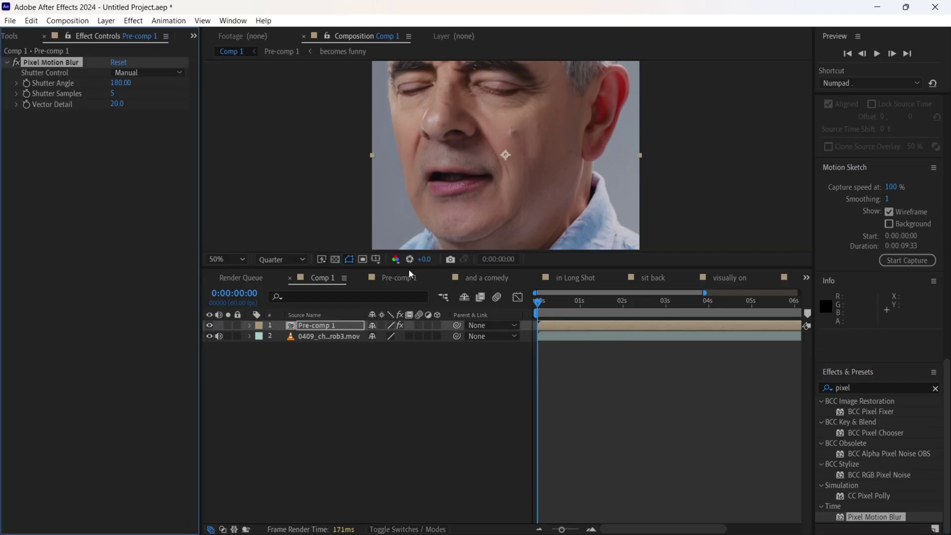
Set Pixel Motion Blur's Shutter Angle to 360 and Shutter Samples to 16.
text(360)
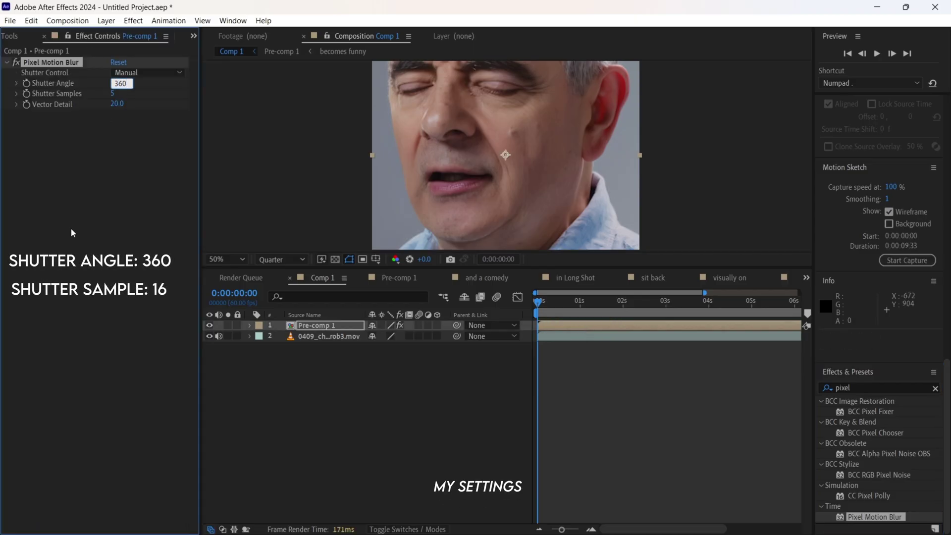
click(130, 148)
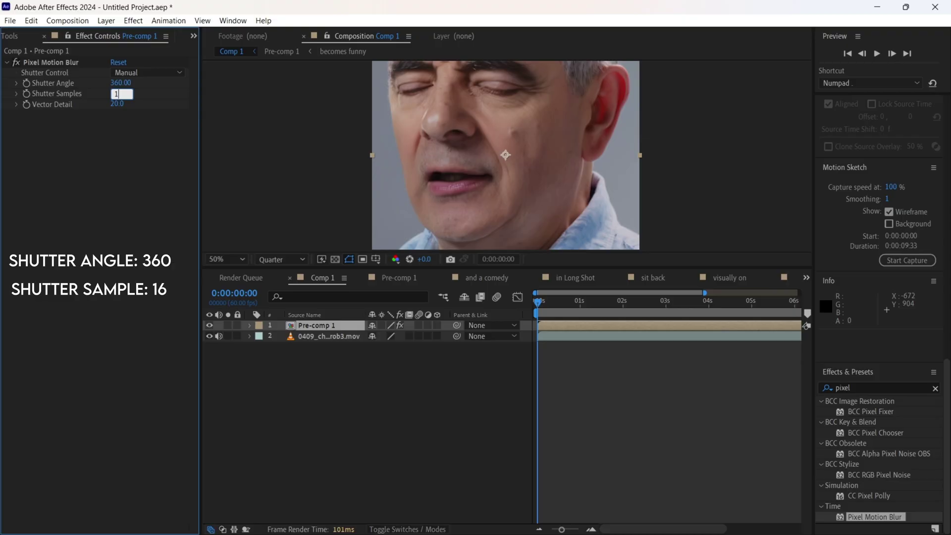
click(99, 153)
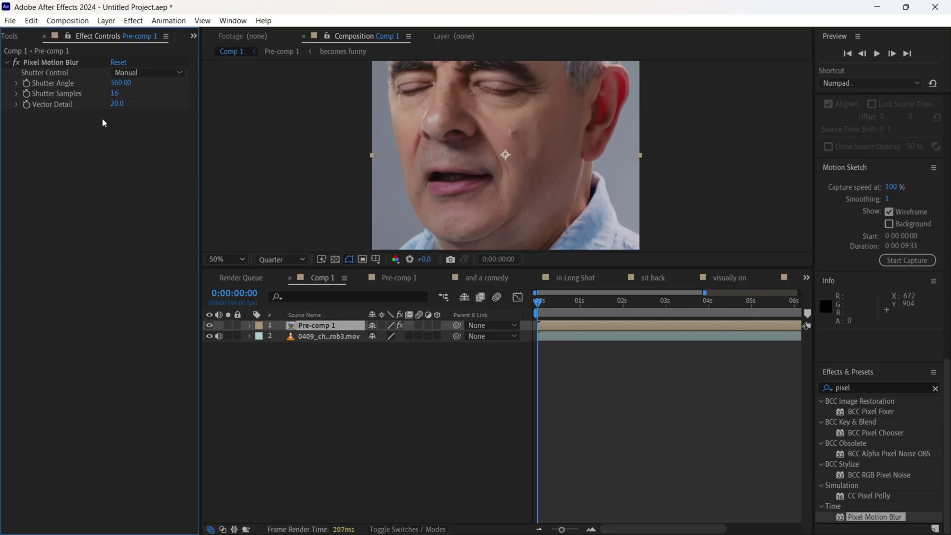
Copy the configured Pixel Motion Blur effect from the Pre-comp 1 layer.
right_click(61, 68)
click(84, 104)
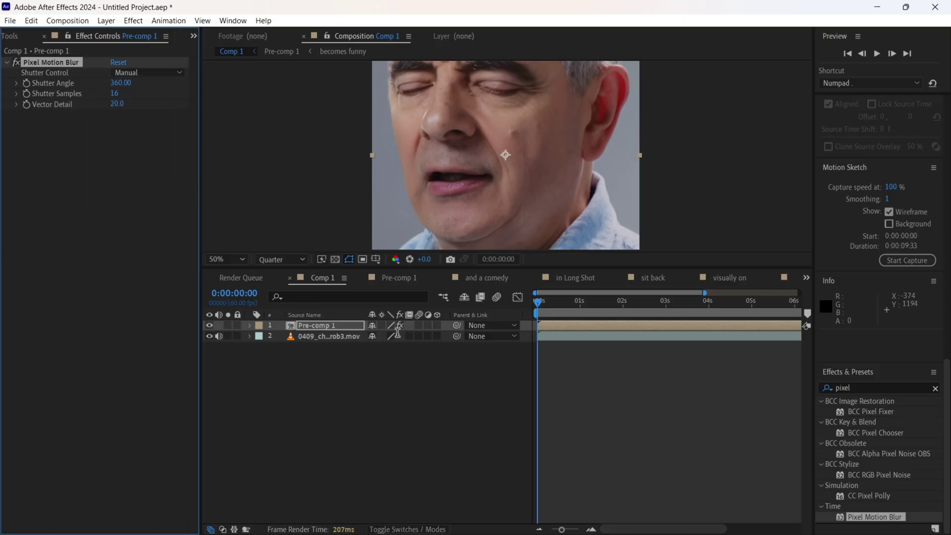
click(378, 396)
Pre-compose the Pre-comp 1 layer with all attributes moved into the new composition, and paste the copied Pixel Motion Blur onto the result.
right_click(557, 325)
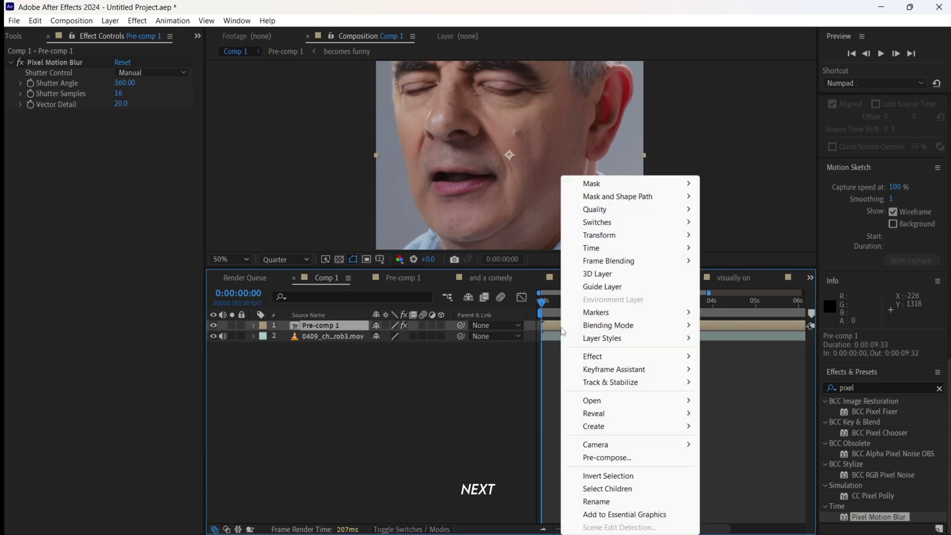
click(594, 458)
click(373, 266)
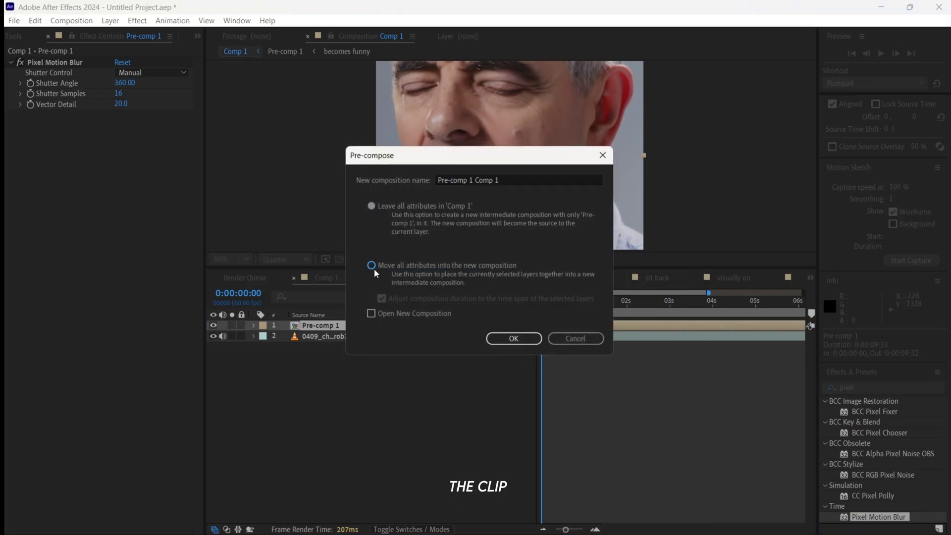
click(514, 338)
key(ctrl+v)
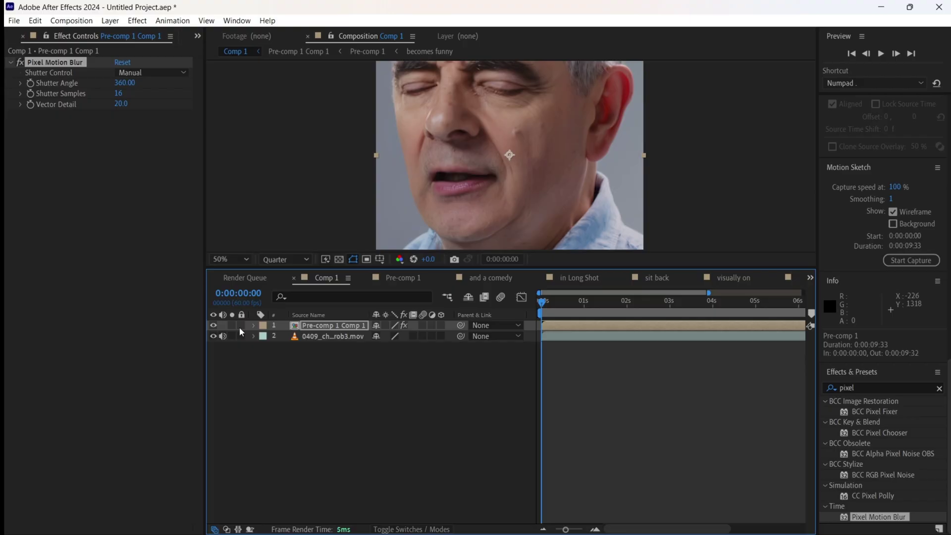
Pre-compose "Pre-comp 1 Comp 1" with all attributes moved into the new composition, and paste Pixel Motion Blur onto the resulting layer.
right_click(299, 323)
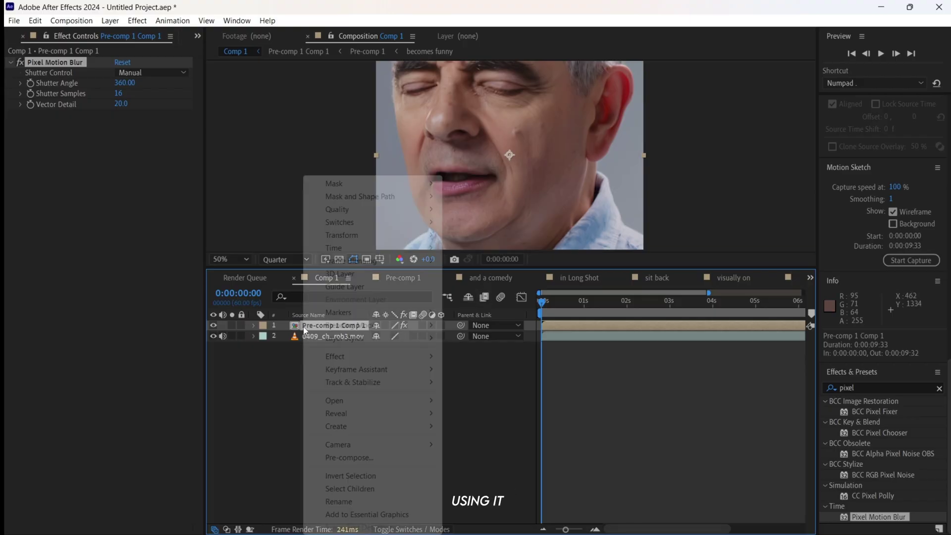
click(340, 455)
click(371, 266)
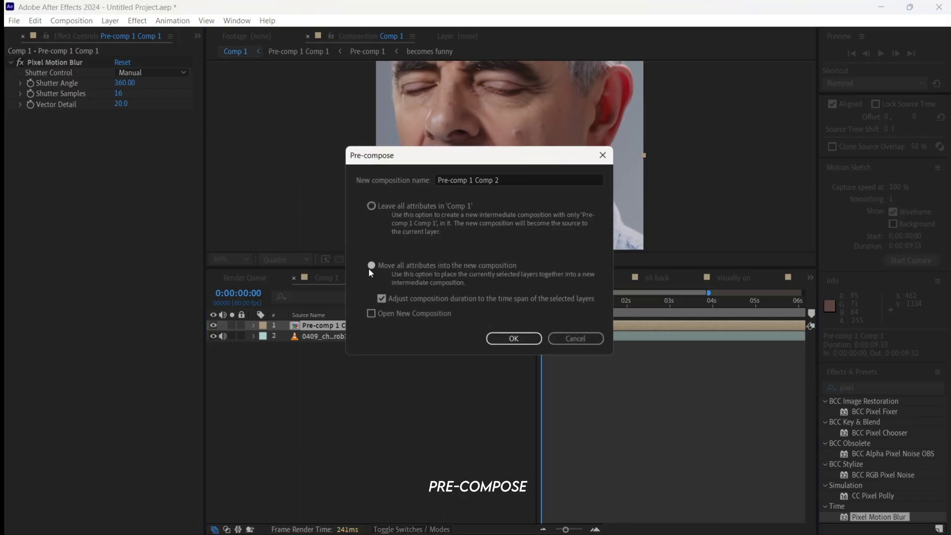
click(514, 338)
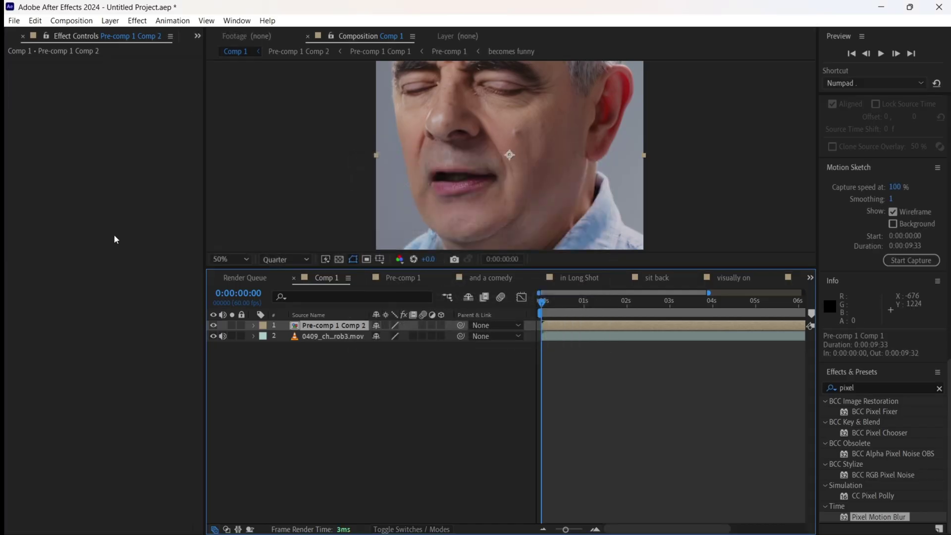
key(ctrl+v)
Pre-compose "Pre-comp 1 Comp 2" with all attributes moved into the new composition, and paste Pixel Motion Blur onto the resulting layer.
right_click(318, 326)
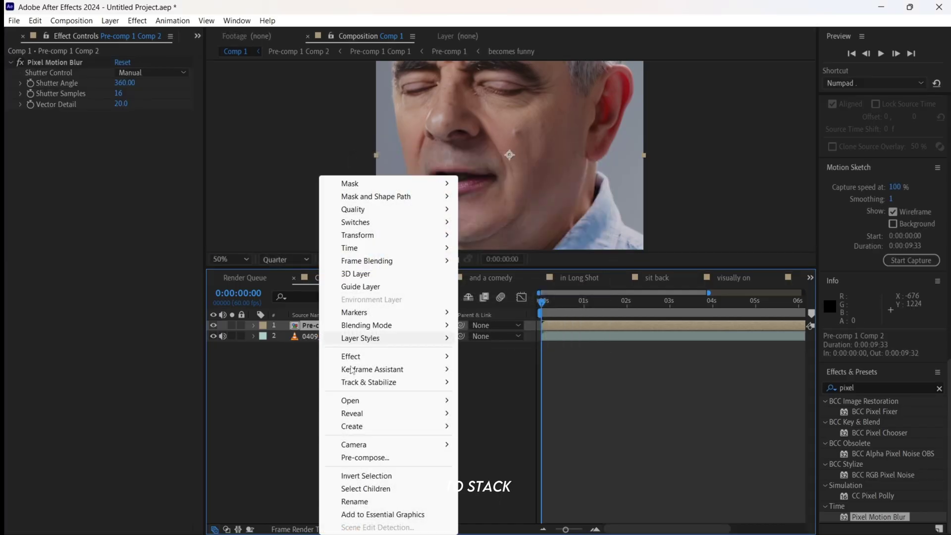
click(365, 457)
click(402, 266)
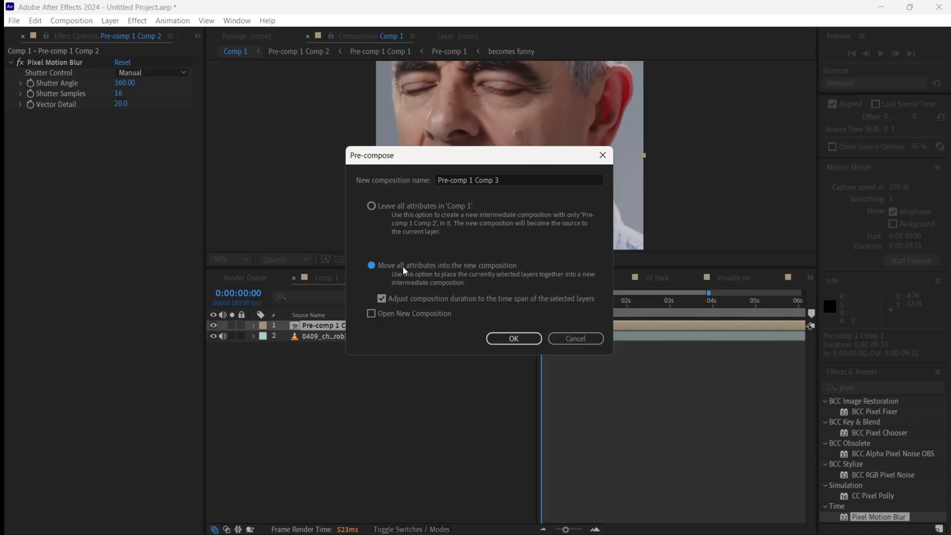
click(514, 338)
key(ctrl+v)
Pre-compose "Pre-comp 1 Comp 3" and paste Pixel Motion Blur onto the resulting layer.
right_click(337, 325)
click(376, 458)
click(515, 340)
key(ctrl+v)
Pre-compose the "Pre-comp 1 Comp 4" layer once more, including its Pixel Motion Blur.
right_click(334, 325)
click(376, 459)
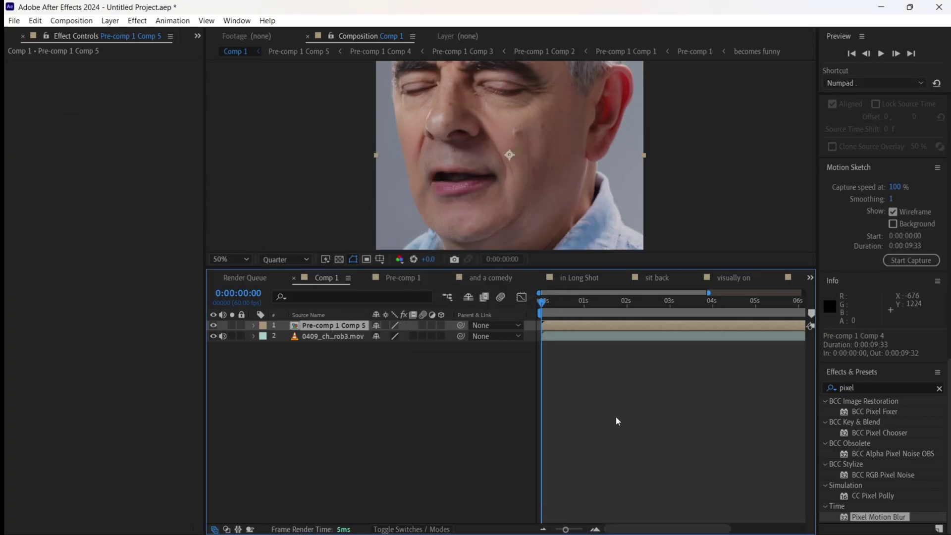
click(616, 417)
Search the effects for "twixto" and apply Twixtor to the Pre-comp 1 Comp 5 layer.
scroll(566, 332, down, 2)
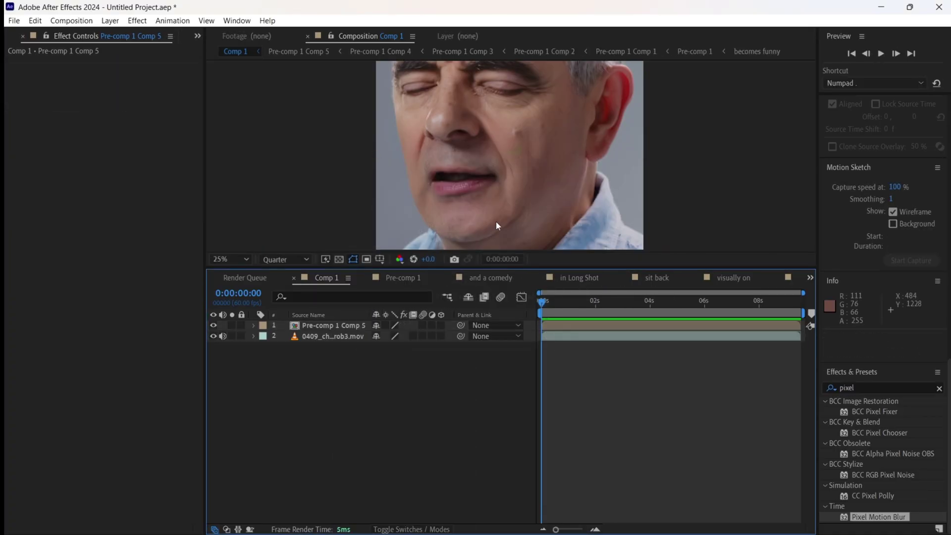
scroll(495, 221, down, 2)
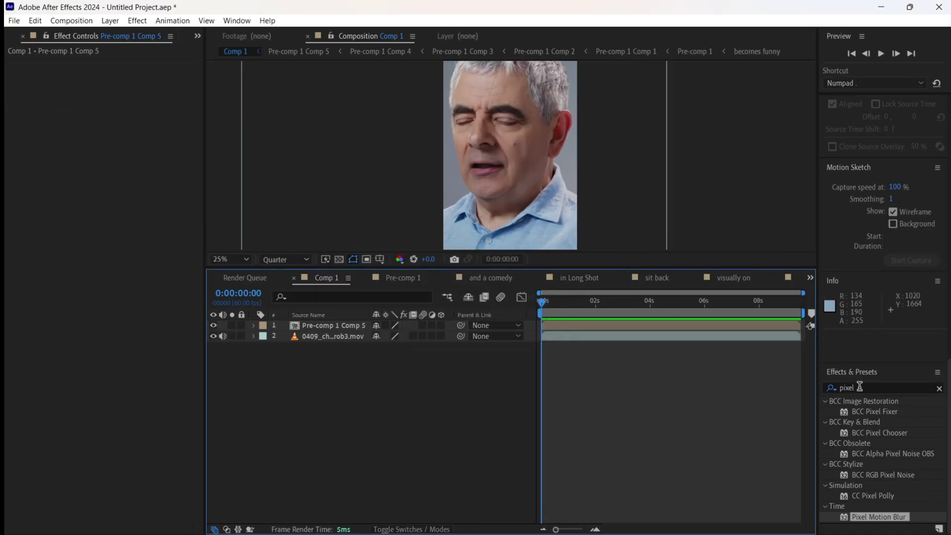
drag(860, 387, 774, 388)
key(BackSpace)
text(twixto)
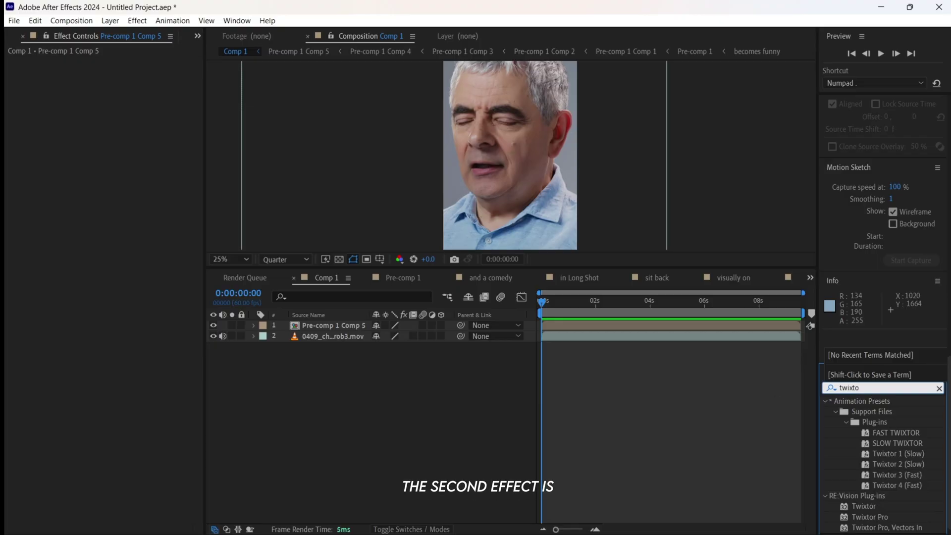
drag(863, 507, 859, 504)
drag(600, 344, 587, 333)
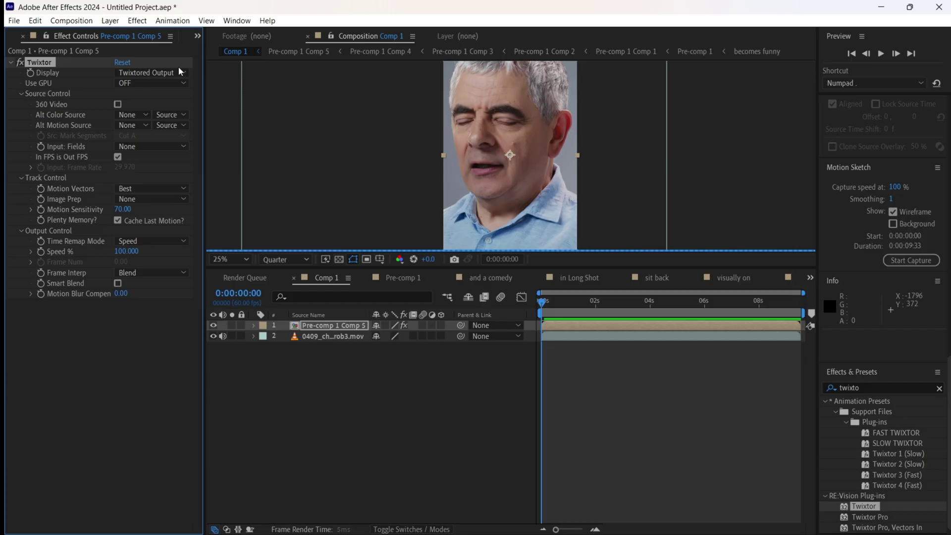
In Twixtor, disable In FPS is Out FPS, set Input Frame Rate to 60, Image Prep to Contrast/Edge Enhance and Motion Sensitivity to 100.
click(117, 157)
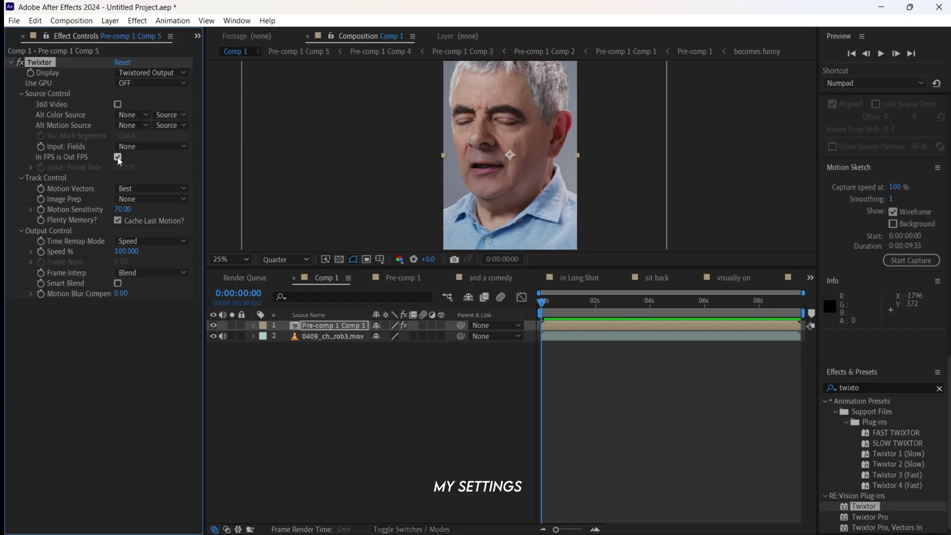
click(125, 168)
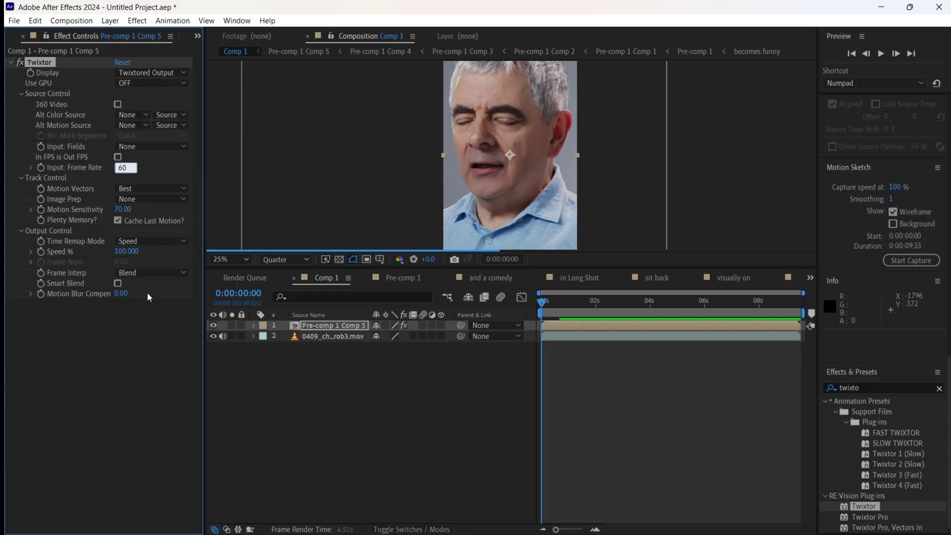
click(157, 317)
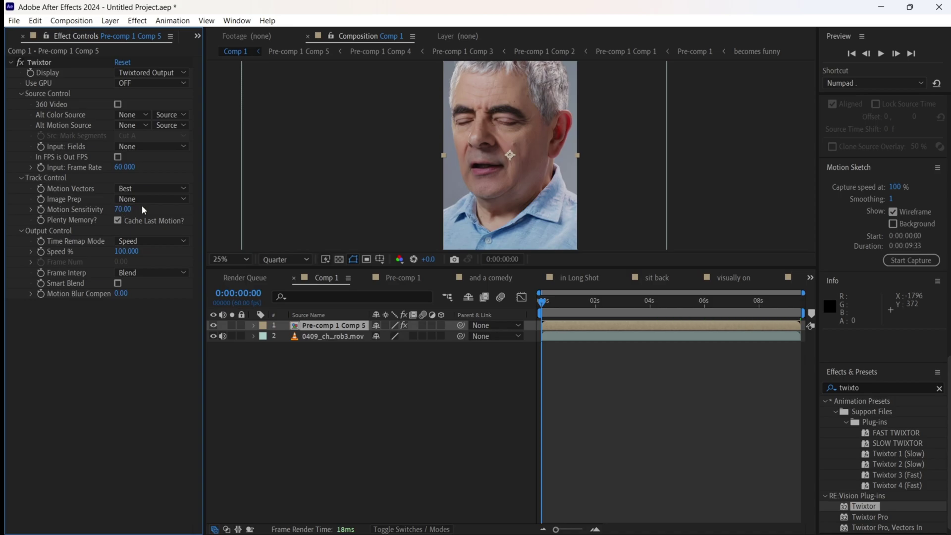
click(127, 200)
click(138, 221)
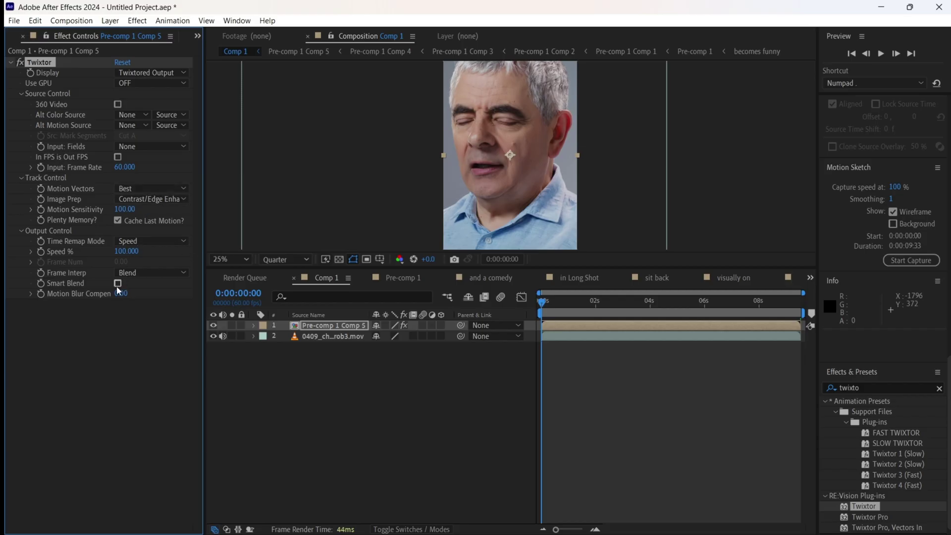
Enable Smart Blend in Twixtor's output controls and set Frame Interp to Motion Weighted Blend.
click(138, 358)
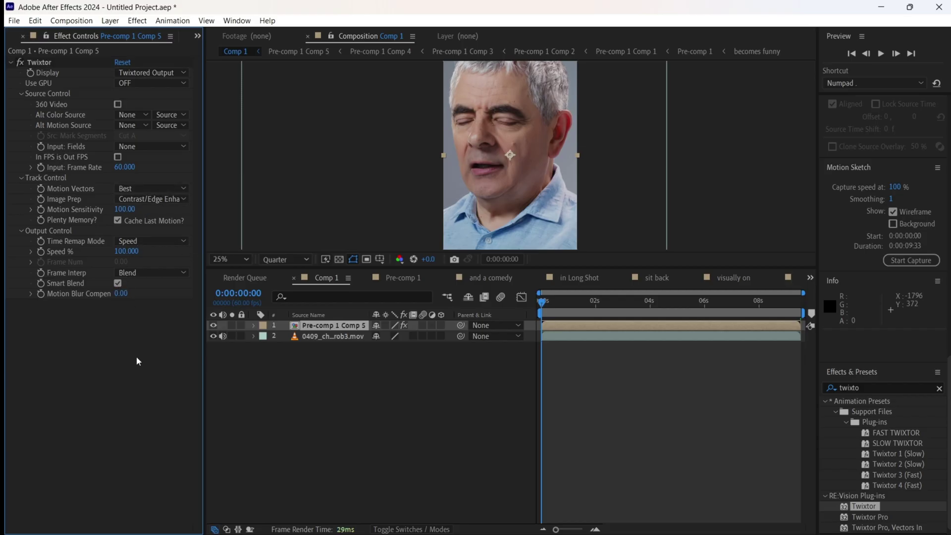
click(144, 272)
click(145, 312)
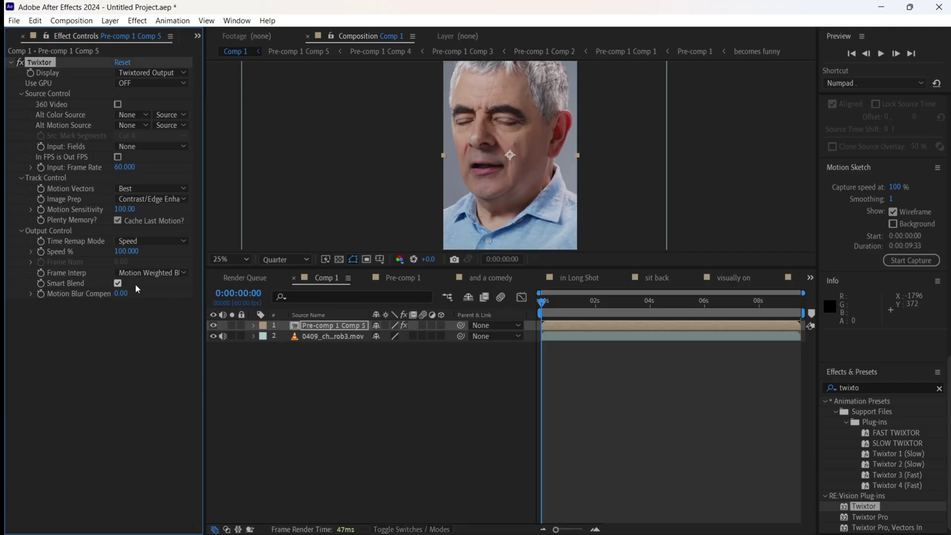
click(155, 415)
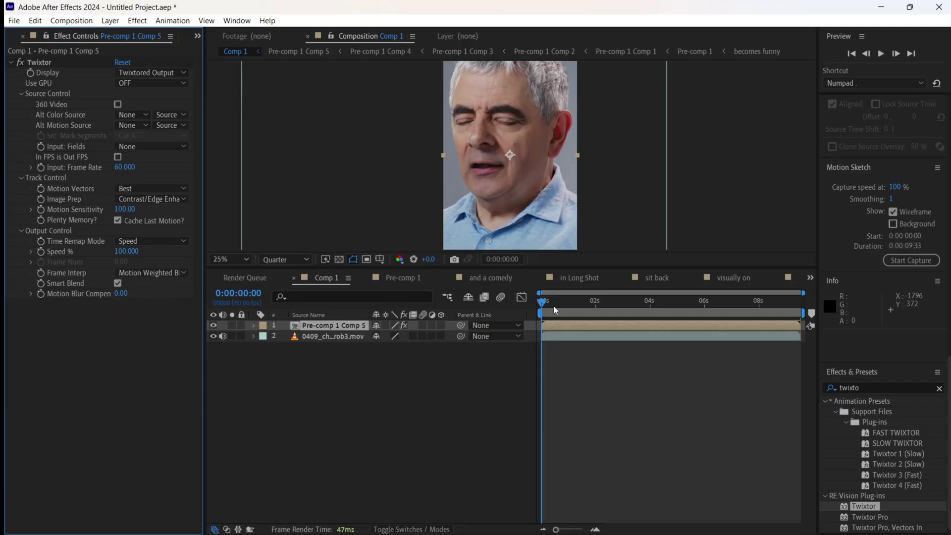
Search the effects for "deep" and apply Deep Glow to the Pre-comp 1 Comp 5 layer.
mouse_move(543, 302)
mouse_down()
mouse_move(573, 303)
mouse_move(541, 303)
mouse_up()
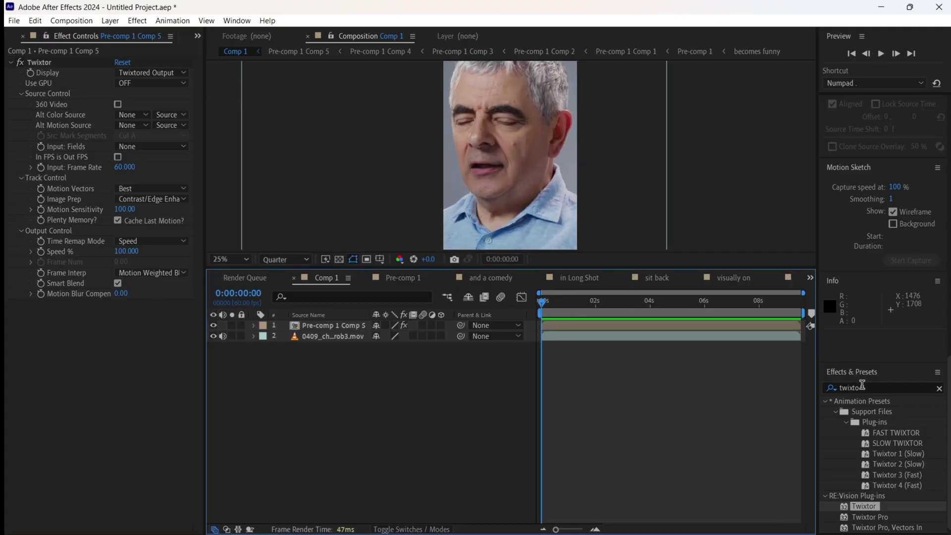
double_click(862, 386)
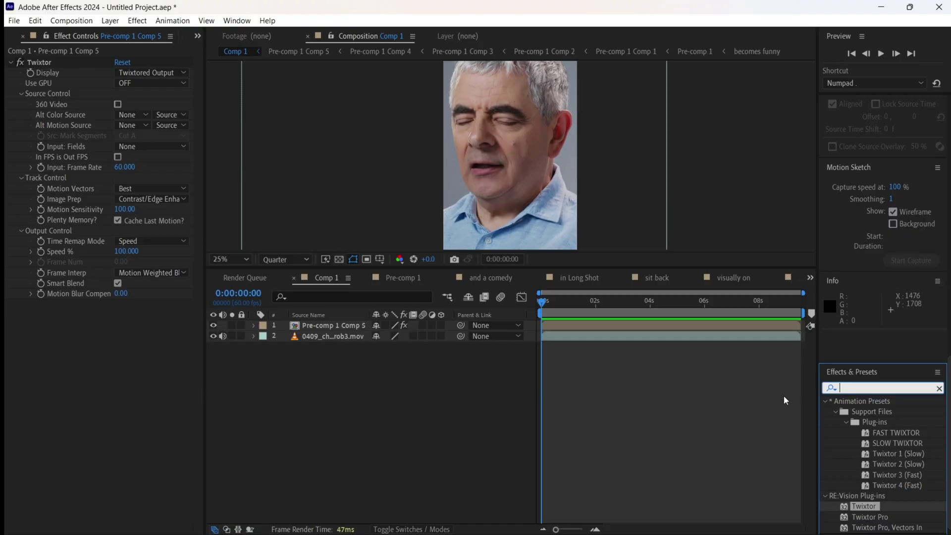
text(deep)
drag(864, 517, 840, 517)
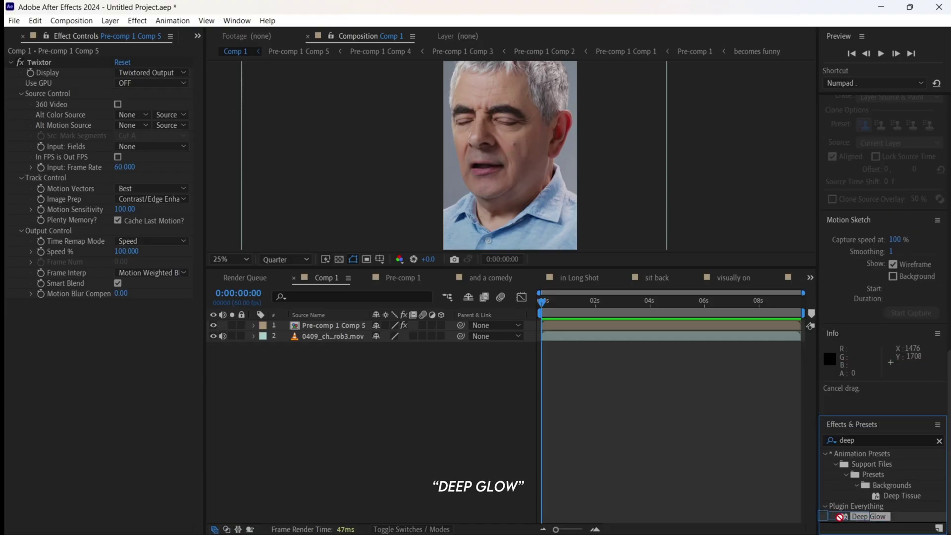
drag(619, 347, 586, 328)
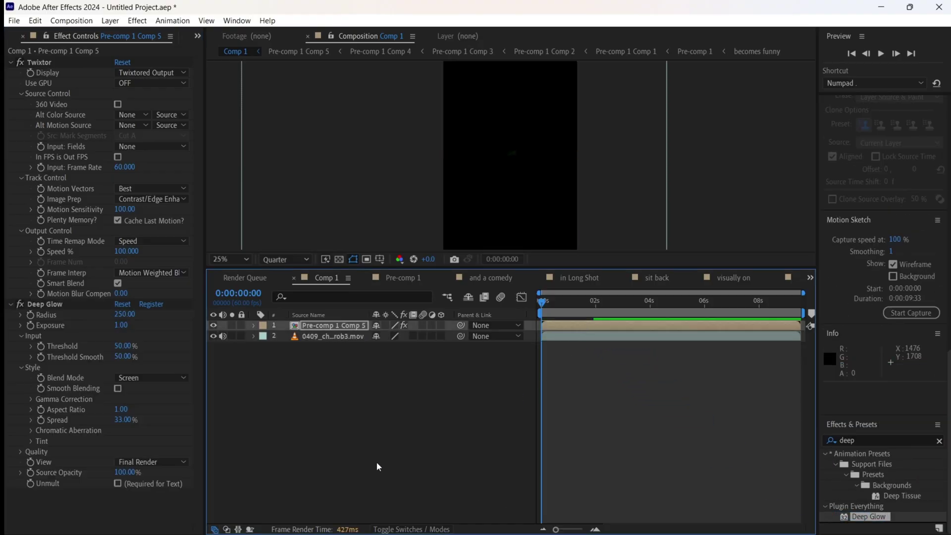
Enable Unmult on Deep Glow and set its Radius to 510 and Exposure to 0.50.
click(118, 485)
click(118, 485)
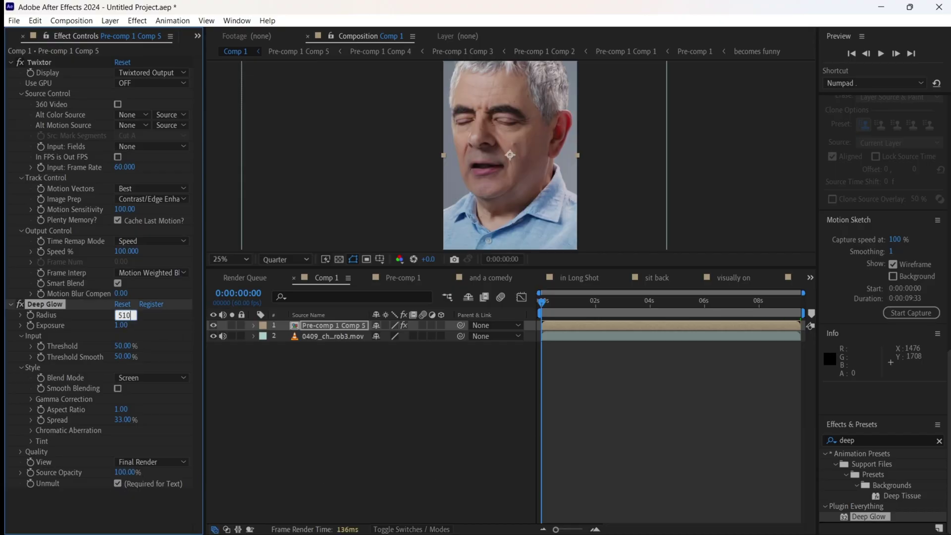
text(510)
click(223, 384)
click(116, 330)
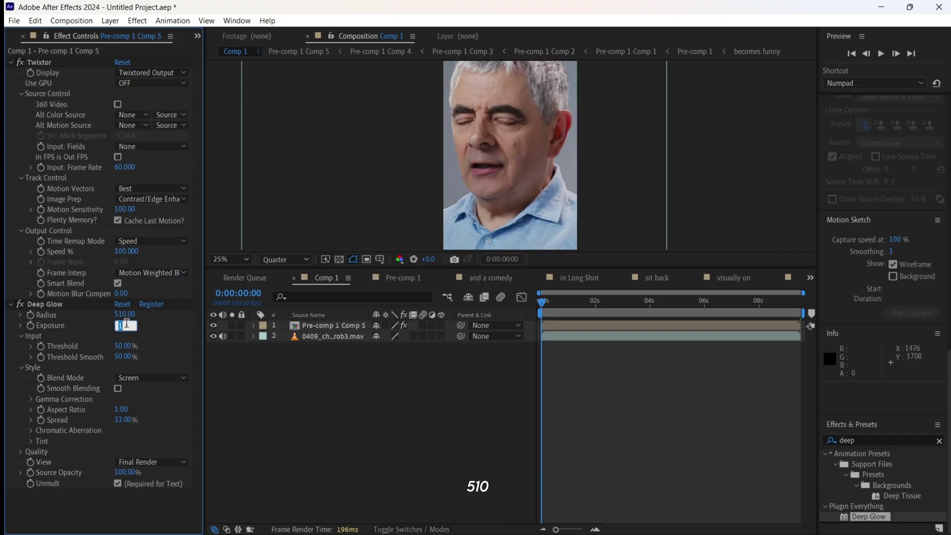
click(282, 398)
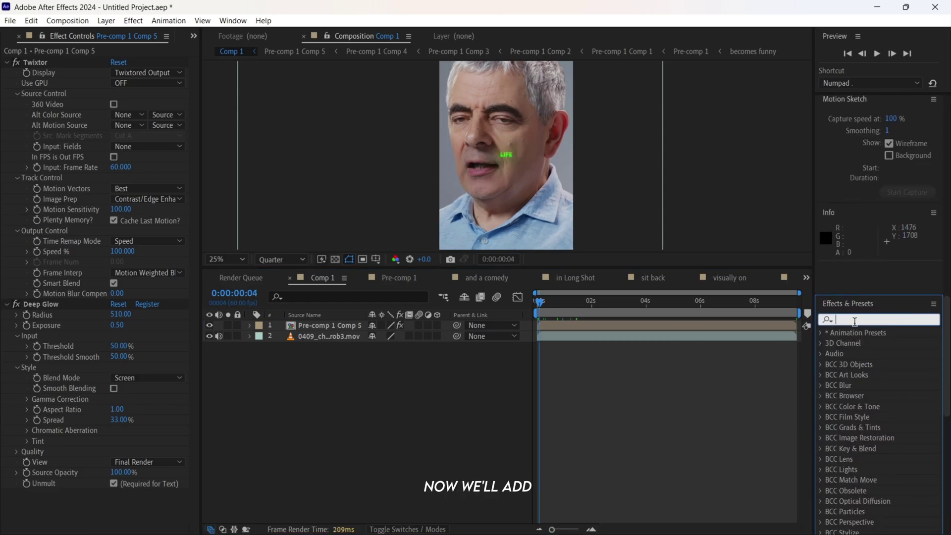
Search the effects for "drop" and apply Drop Shadow to the Pre-comp 1 Comp 5 layer with Distance 7 and Softness 2.
text(drop)
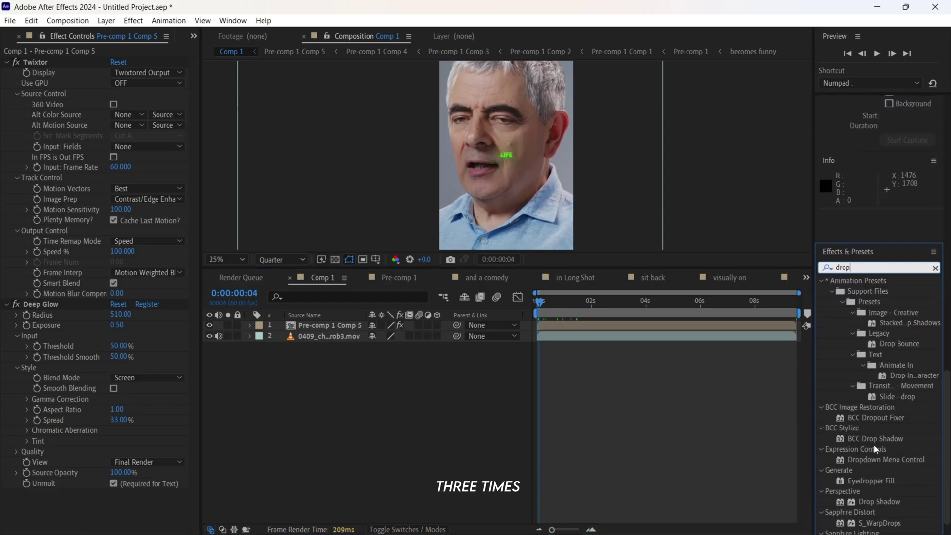
drag(879, 502, 565, 330)
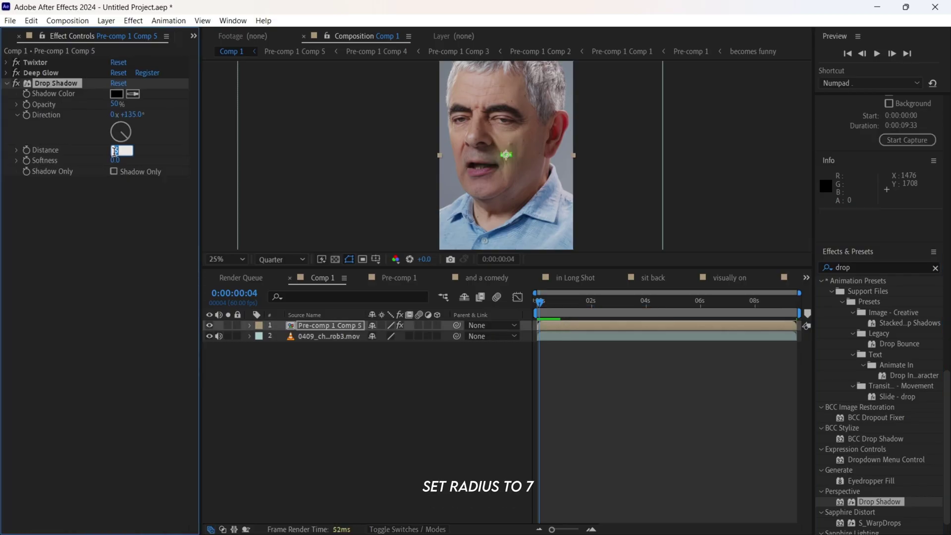
key(Tab)
text(2)
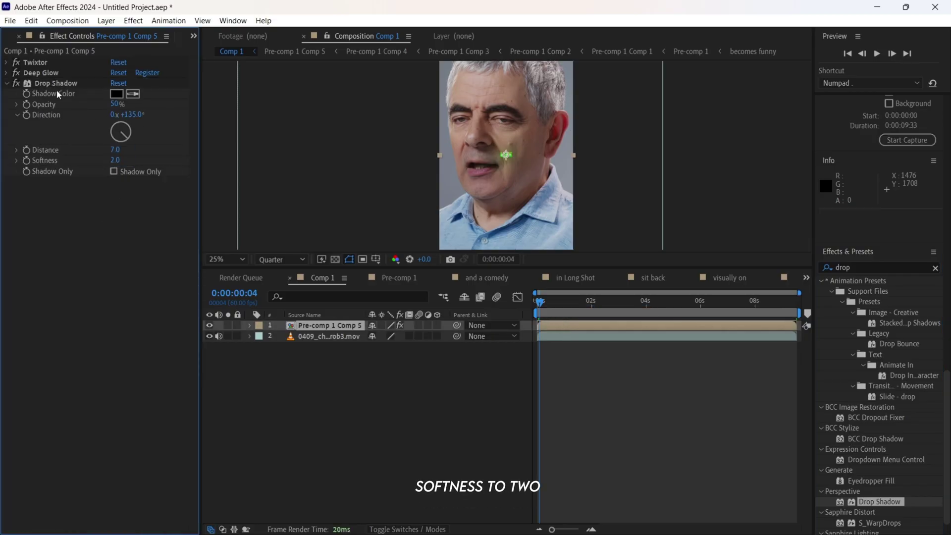
Add a second Drop Shadow to the layer and set its Distance to 7 and Softness to 2.
drag(879, 501, 116, 208)
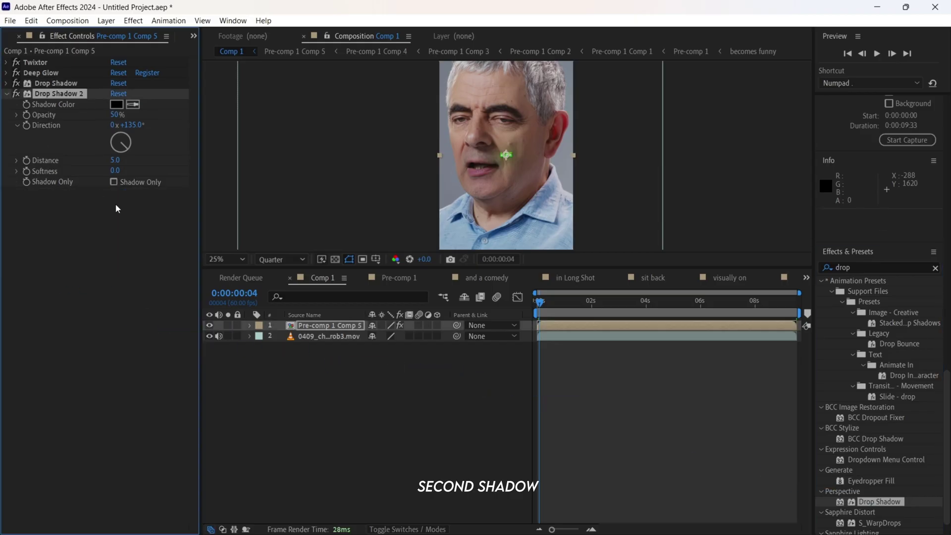
click(117, 160)
text(7)
click(129, 331)
click(117, 171)
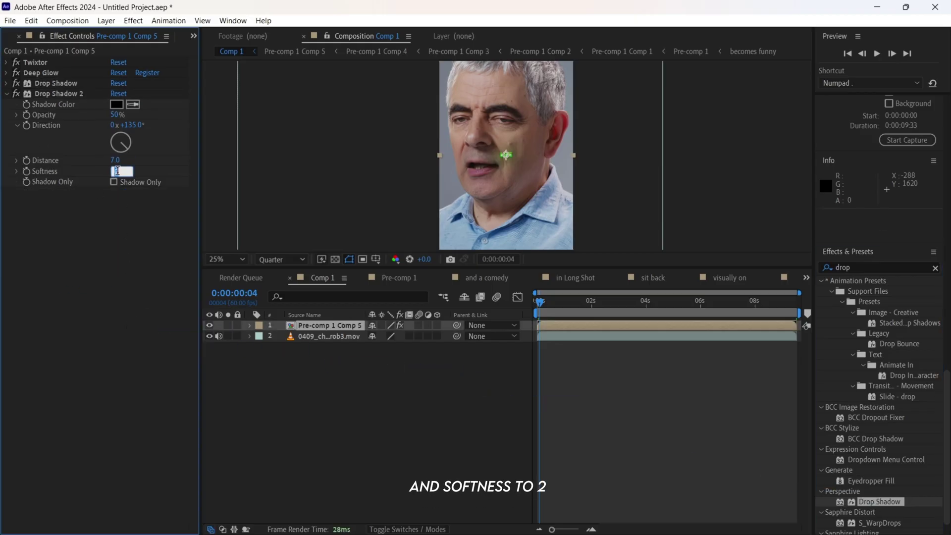
text(2)
key(Return)
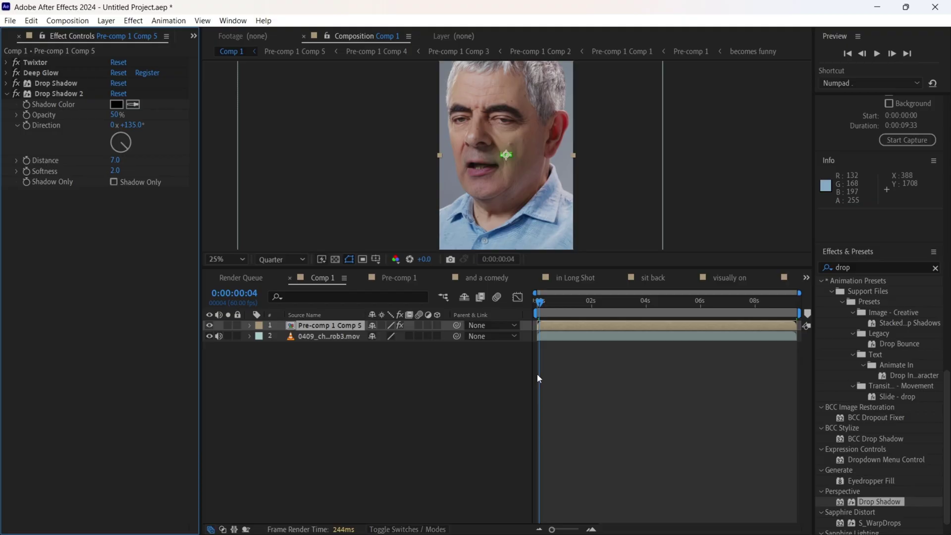
Add a third Drop Shadow to the layer with Distance 7 and Softness 20.
drag(860, 504, 108, 301)
click(6, 94)
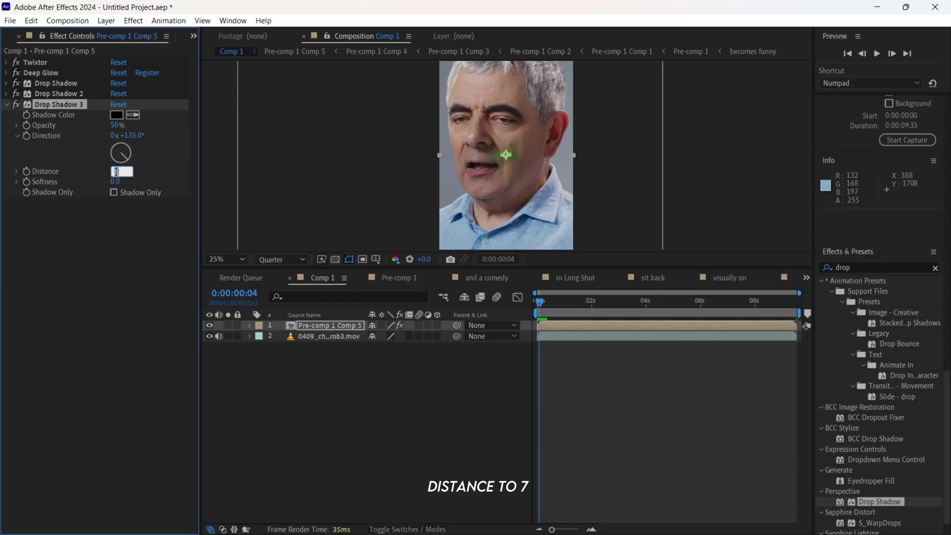
text(7)
click(117, 181)
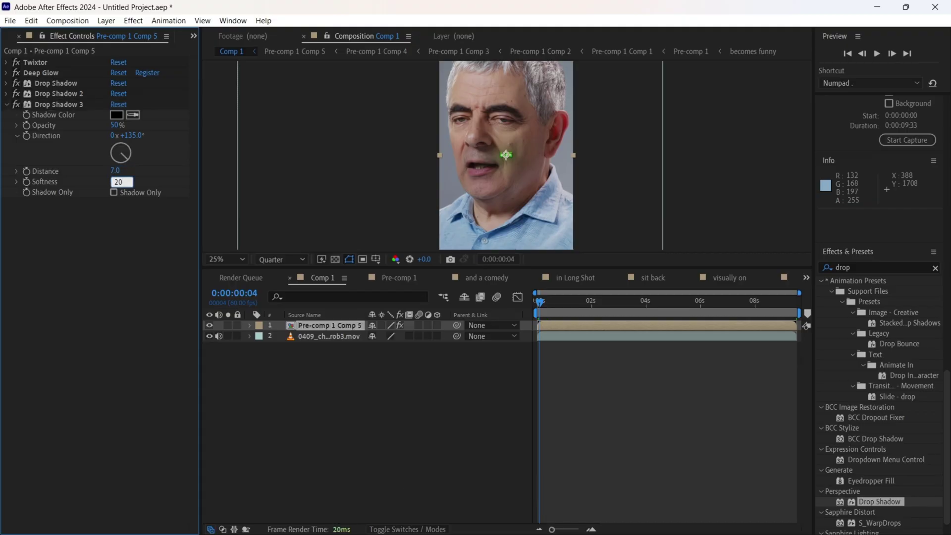
Search the effects for "bevel", apply Bevel Alpha to the caption layer, and set its Light Angle to -155°.
click(872, 267)
text(bevel)
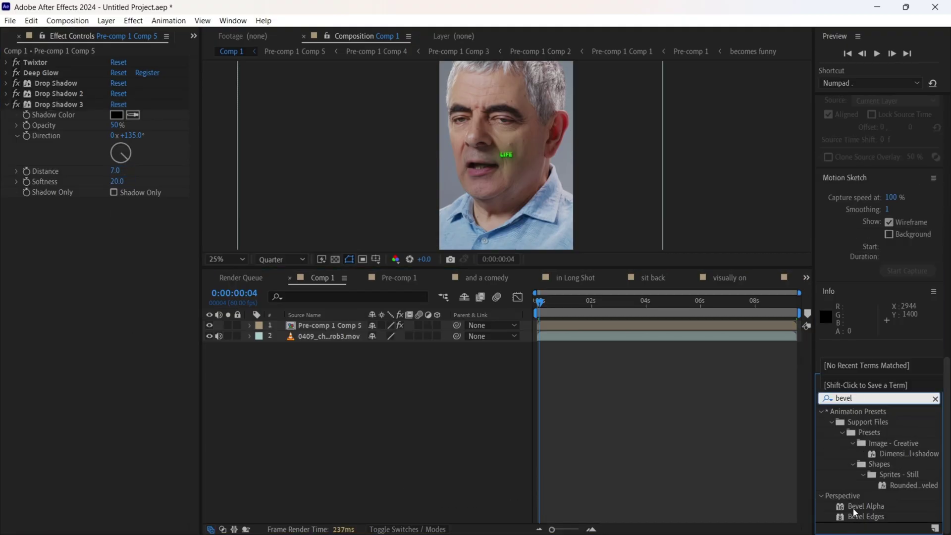
drag(852, 513, 40, 297)
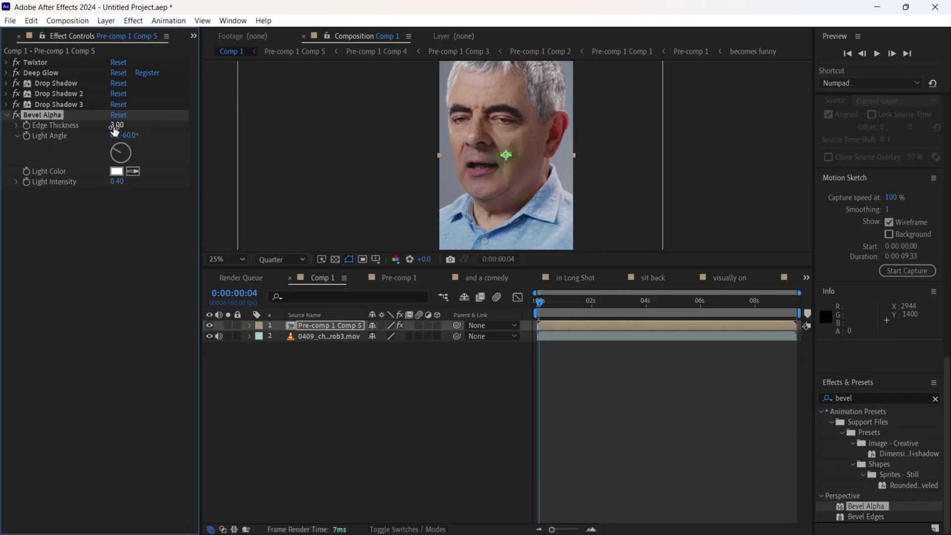
click(108, 229)
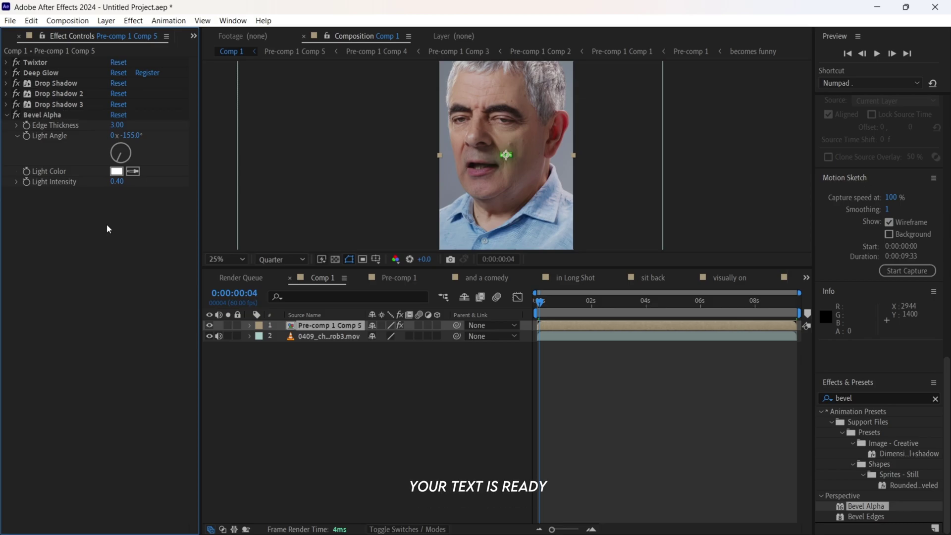